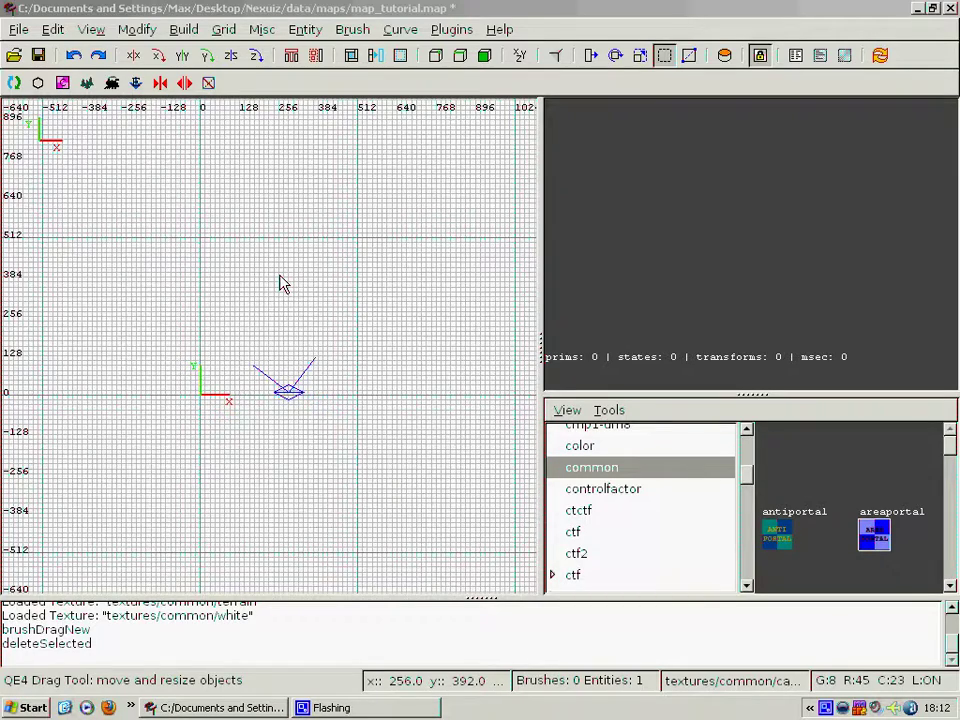
Step: Draw a brush in the top view and resize it into a wall spanning x -64 to 512 and y 128 to 192
right_click_drag(270, 274, 270, 309)
scroll(268, 272, "up", 3)
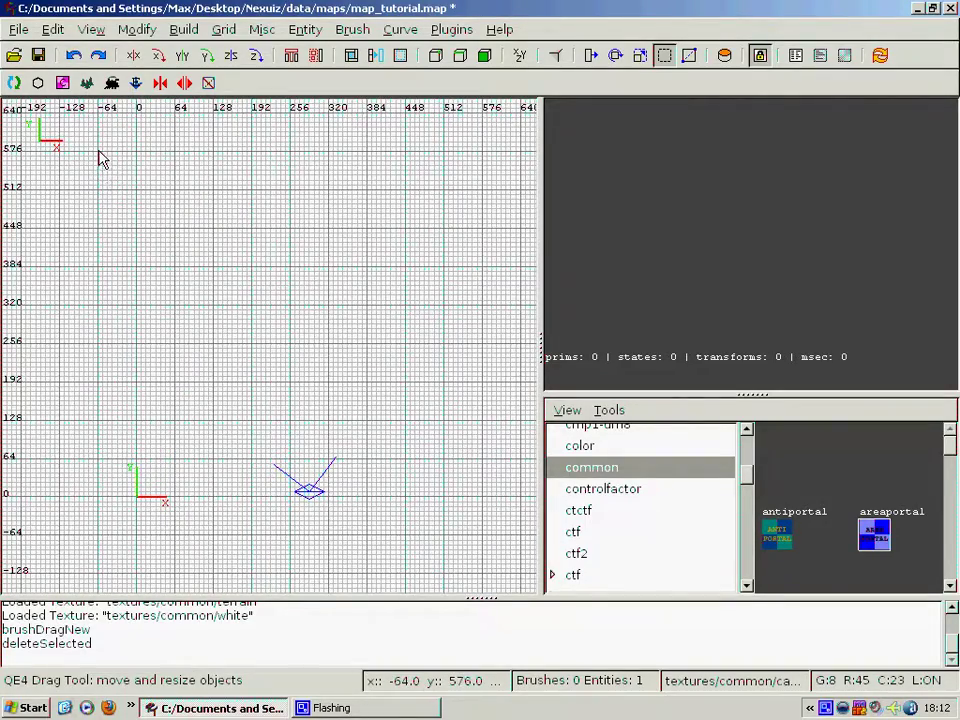
mouse_move(98, 153)
left_mouse_down()
mouse_move(324, 249)
mouse_move(339, 360)
mouse_move(411, 401)
mouse_move(431, 425)
mouse_move(429, 439)
mouse_move(444, 433)
left_mouse_up()
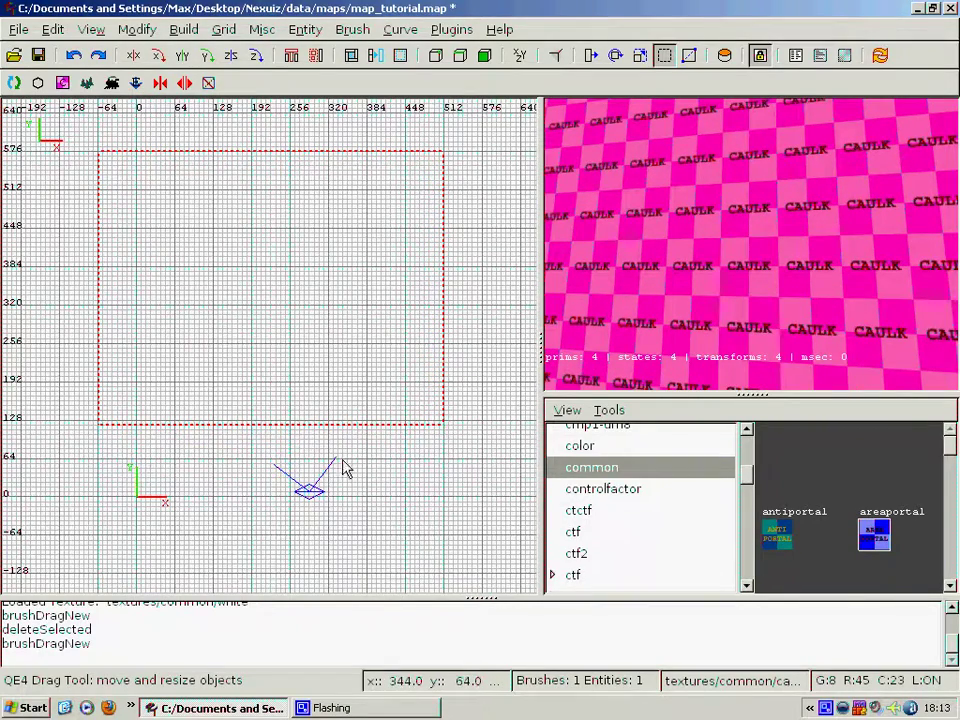
left_click_drag(325, 460, 321, 453)
scroll(675, 297, "down", 3)
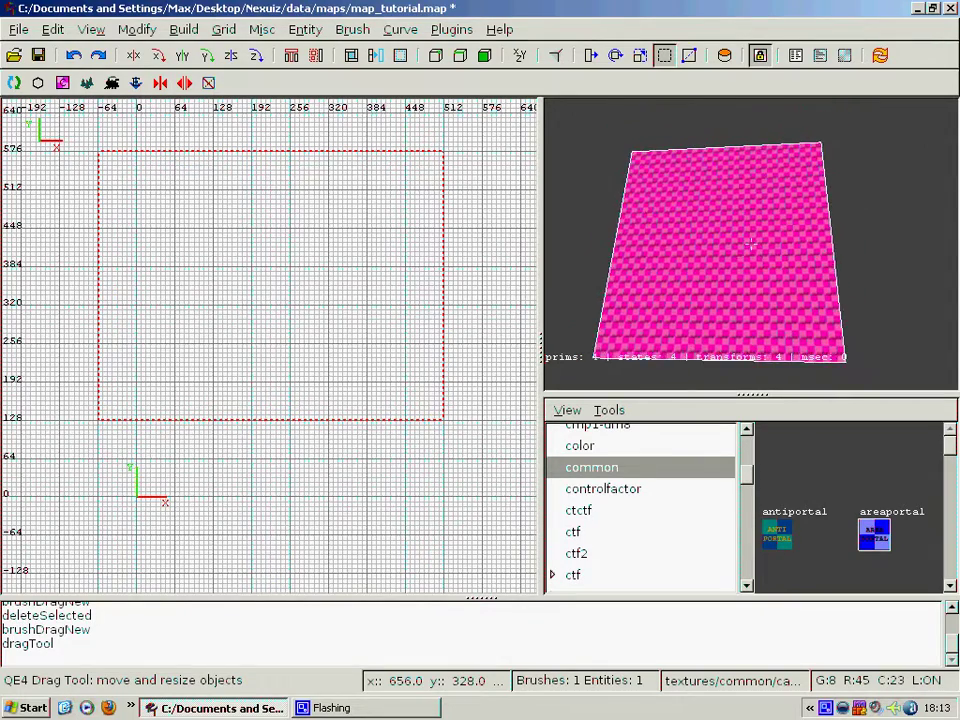
right_click(692, 281)
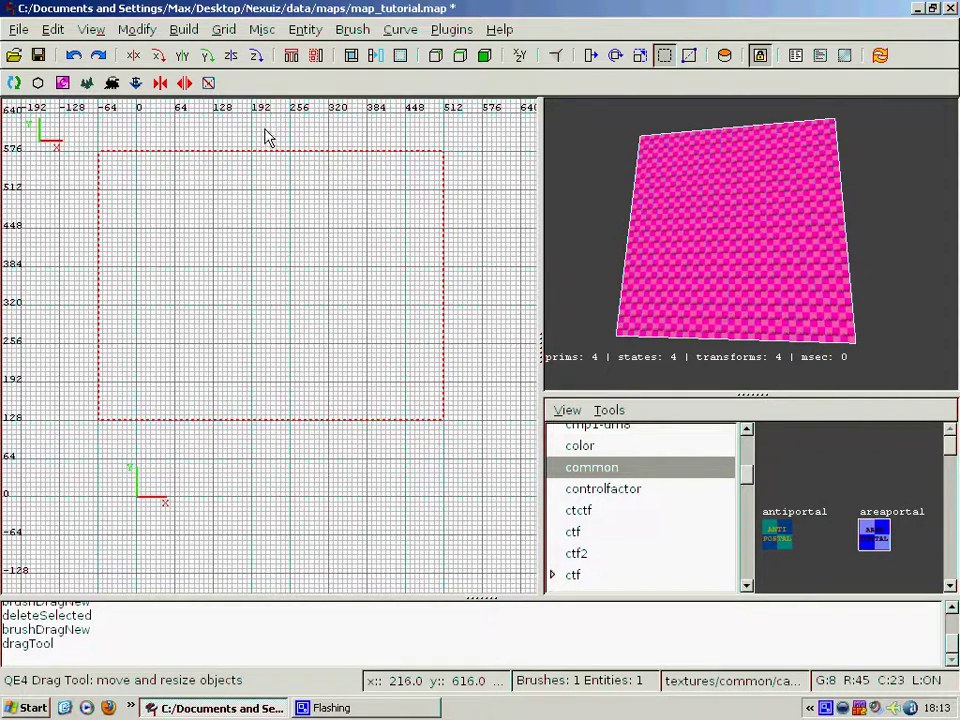
left_click_drag(276, 131, 258, 362)
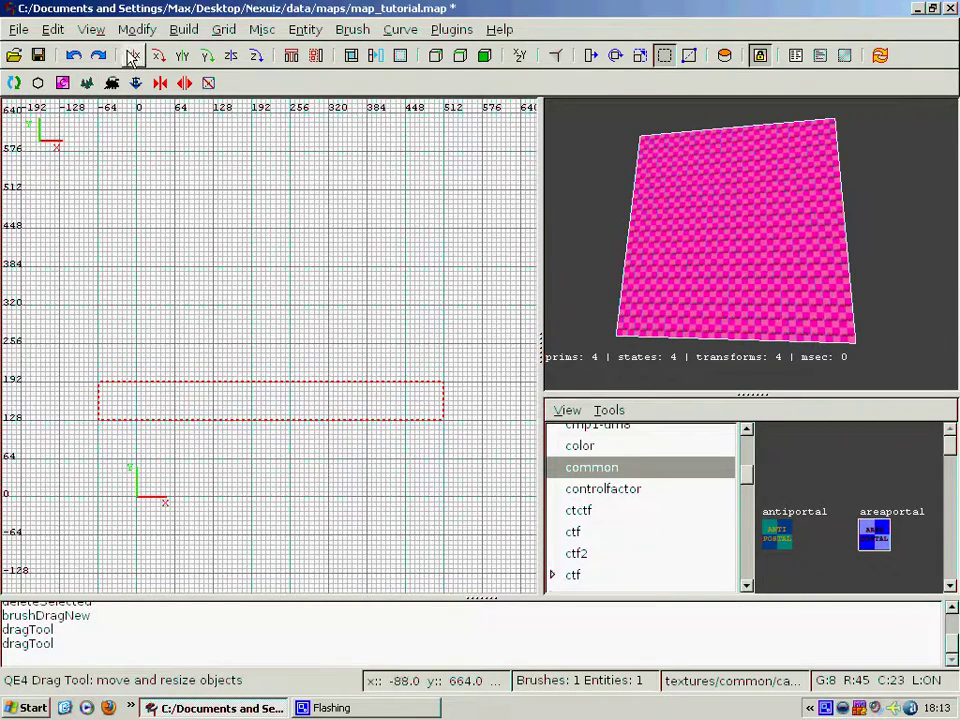
Step: Lower the wall brush's upper edge to z 256 in the XZ view
left_click(91, 30)
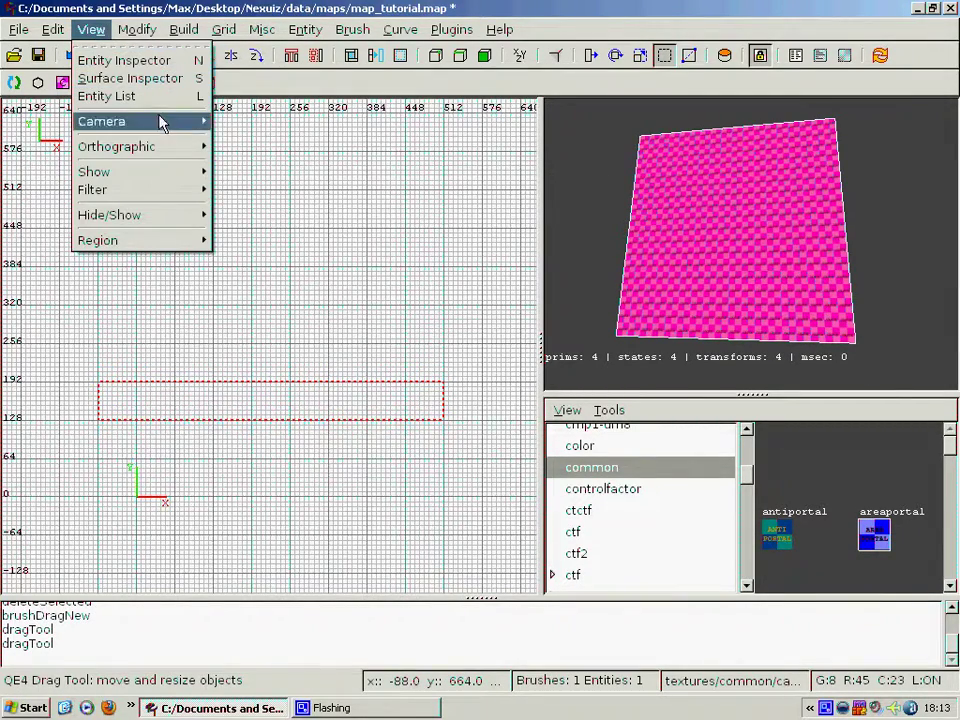
mouse_move(165, 148)
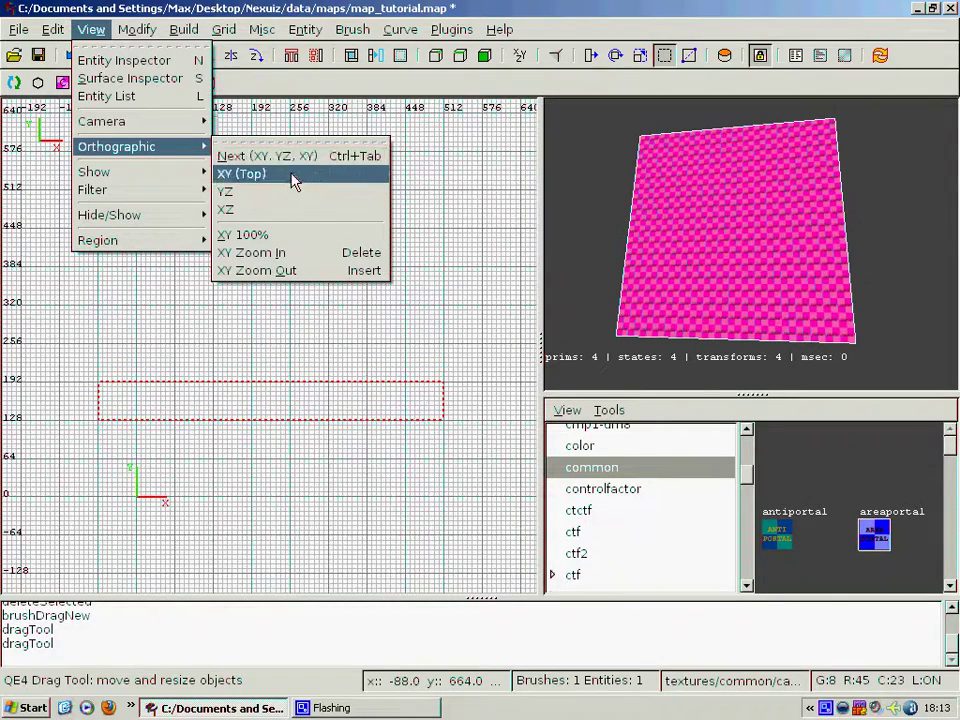
left_click(285, 207)
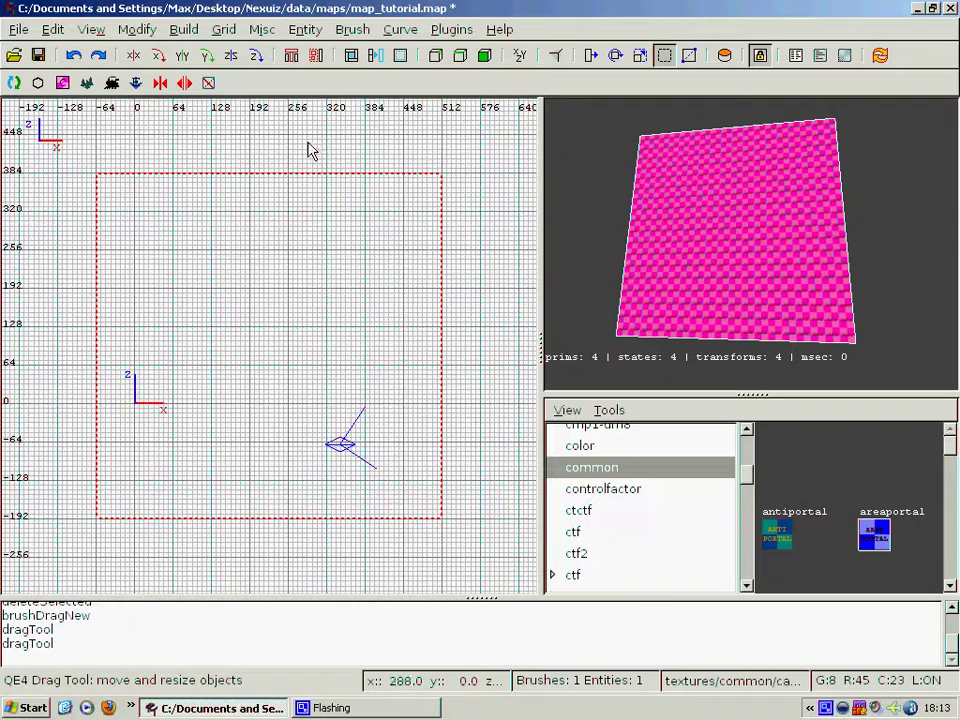
left_click_drag(310, 150, 308, 228)
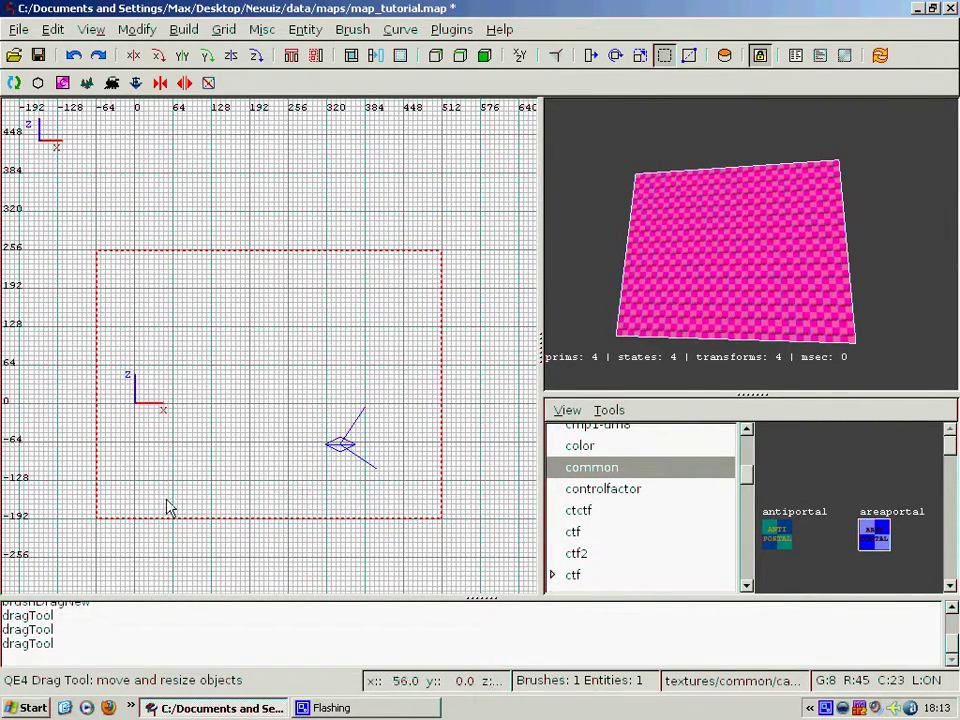
mouse_move(289, 214)
left_mouse_down()
mouse_move(261, 399)
mouse_move(264, 214)
left_mouse_up()
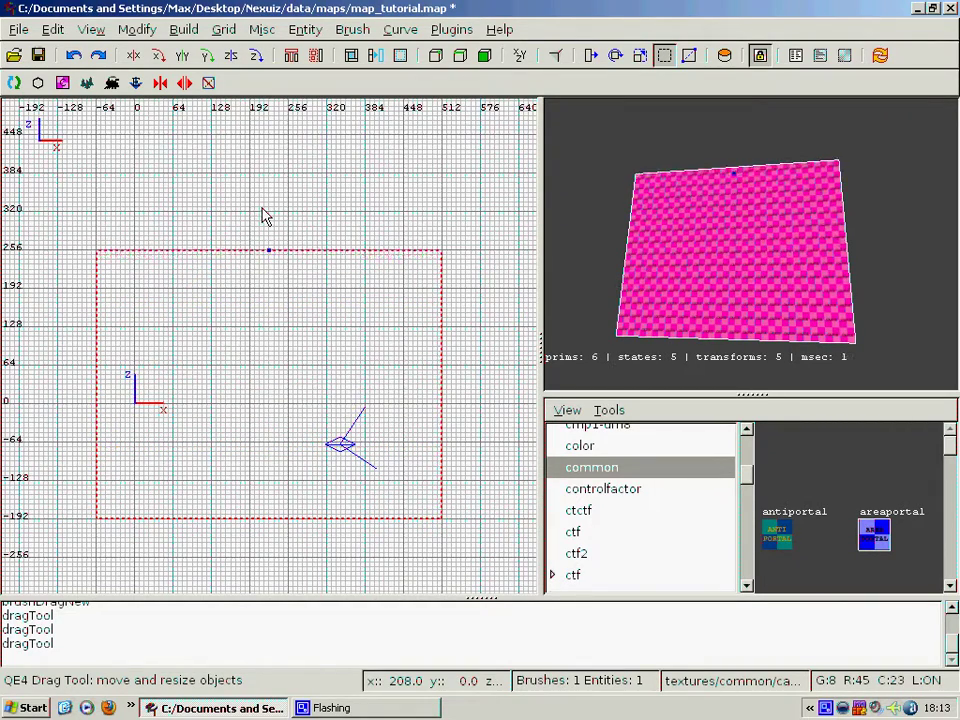
Step: Copy and paste the wall brush in the XY top view and move the copy to about y 240 to 304
left_click(93, 31)
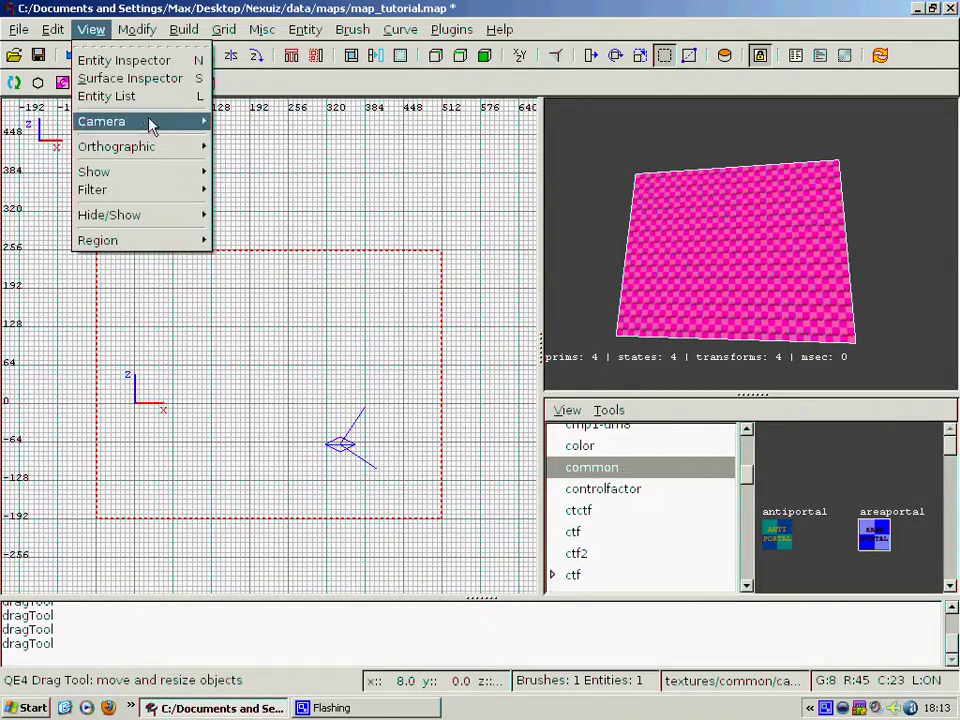
mouse_move(163, 146)
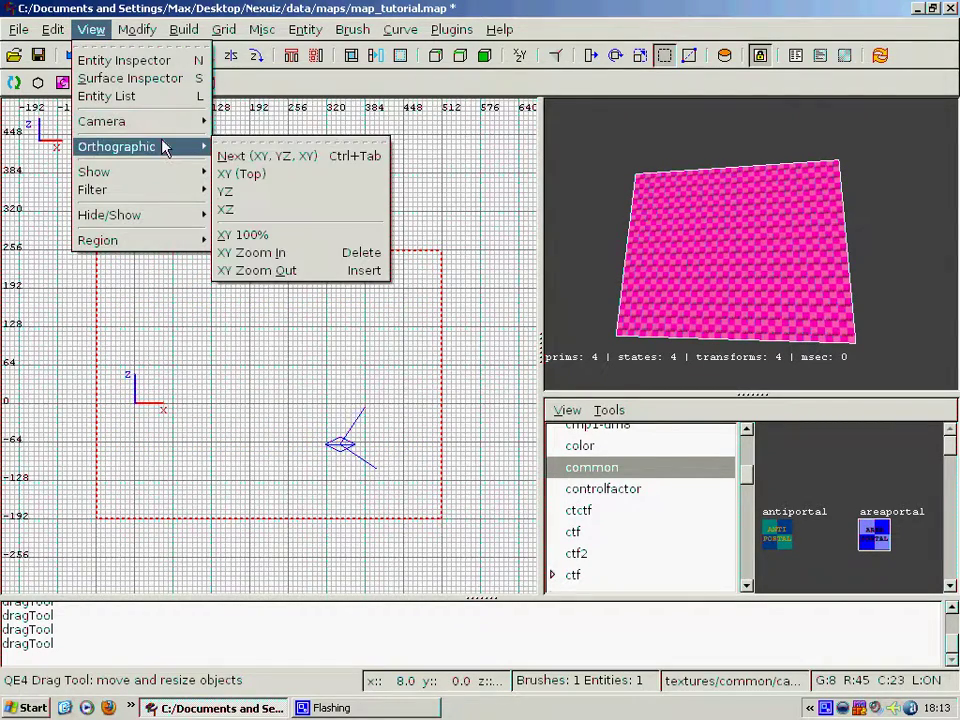
left_click(313, 178)
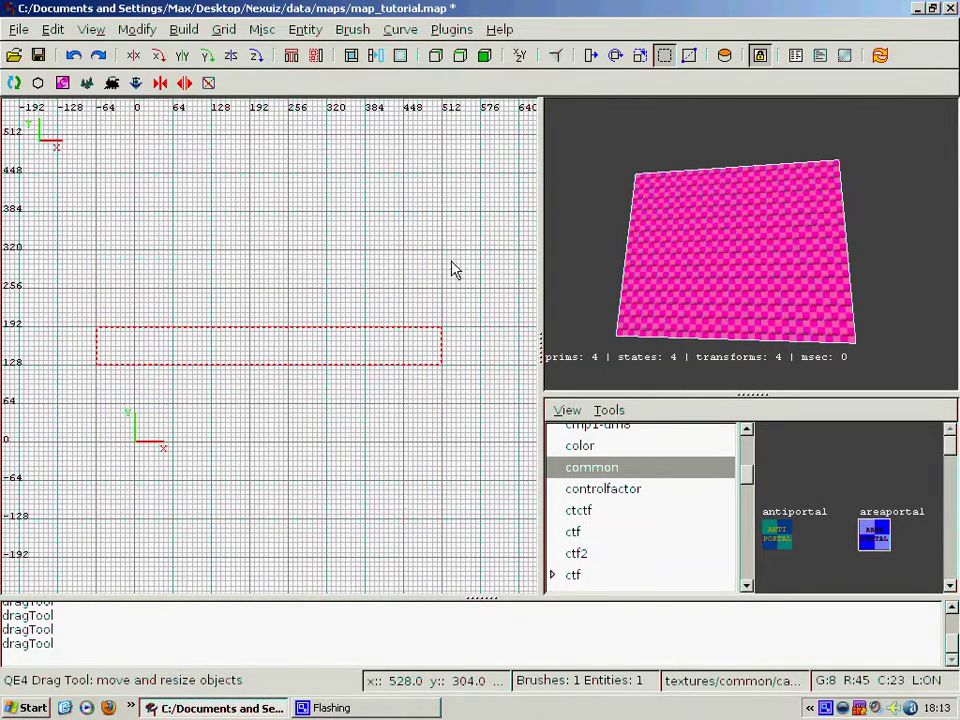
left_click(52, 29)
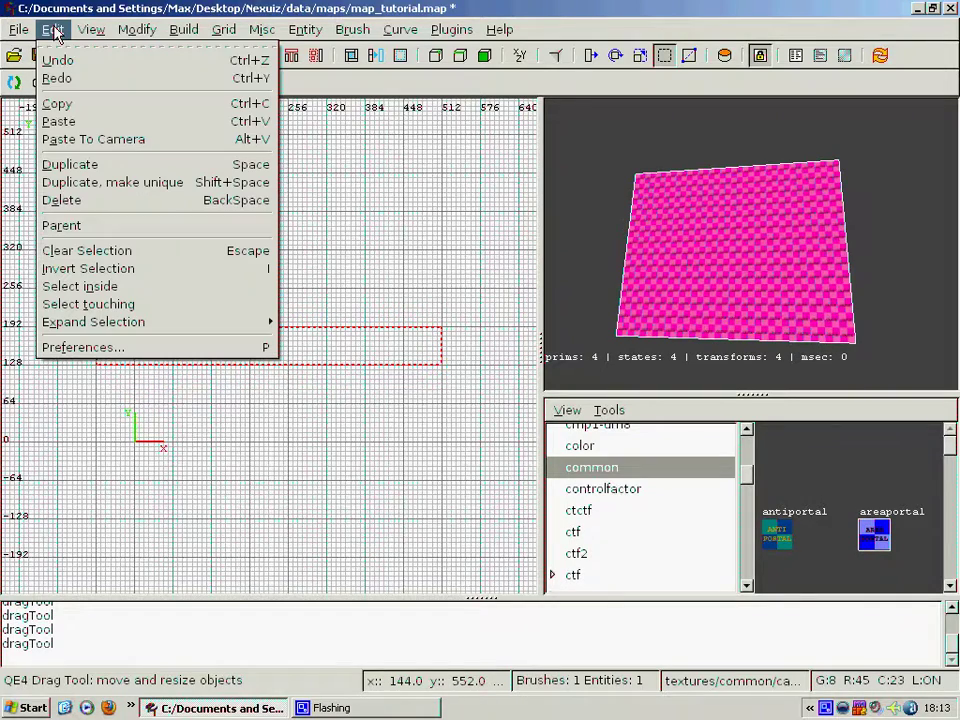
left_click(90, 101)
left_click(52, 29)
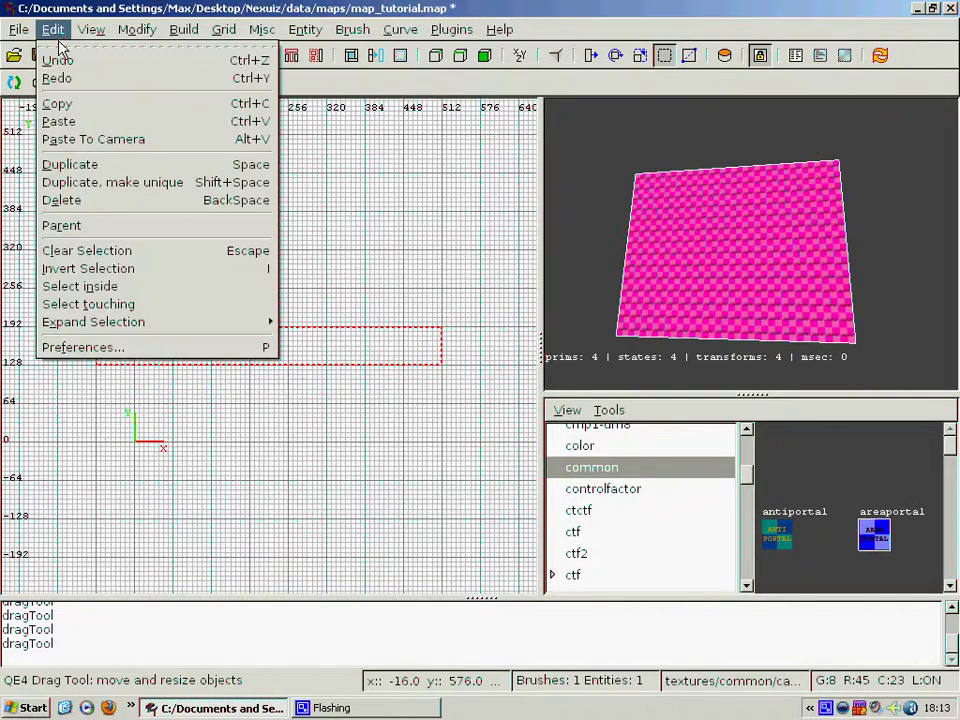
left_click(60, 120)
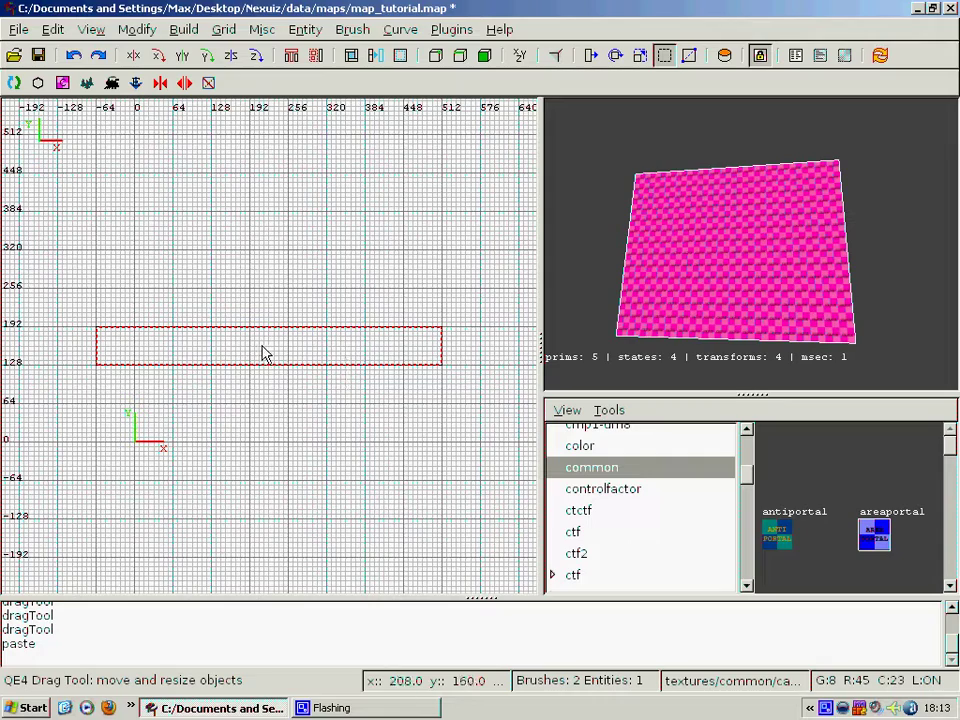
left_click_drag(264, 347, 264, 285)
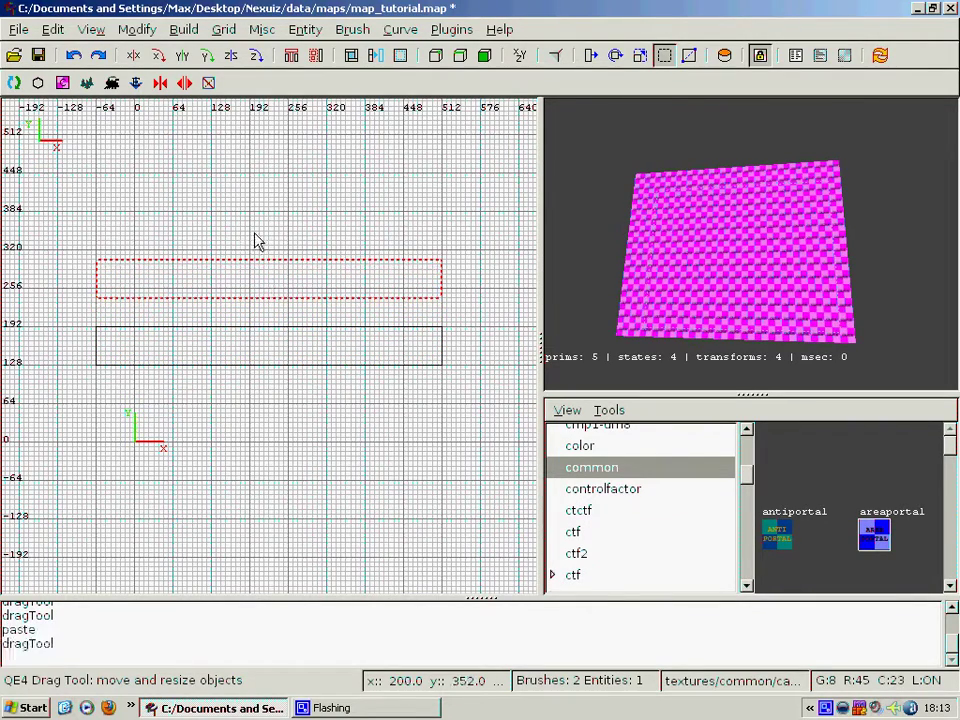
Step: Rotate the copied wall 90 degrees about the z axis and place it at x 448 to 512, starting at y 192
left_click(256, 56)
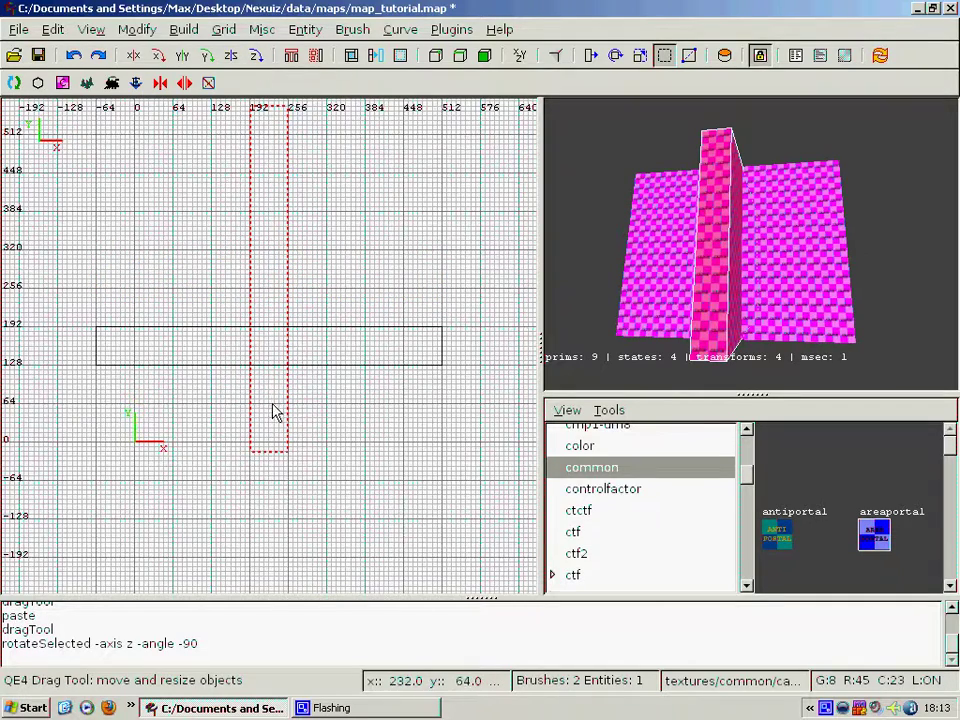
mouse_move(268, 432)
left_mouse_down()
mouse_move(413, 369)
mouse_move(431, 319)
mouse_move(422, 310)
left_mouse_up()
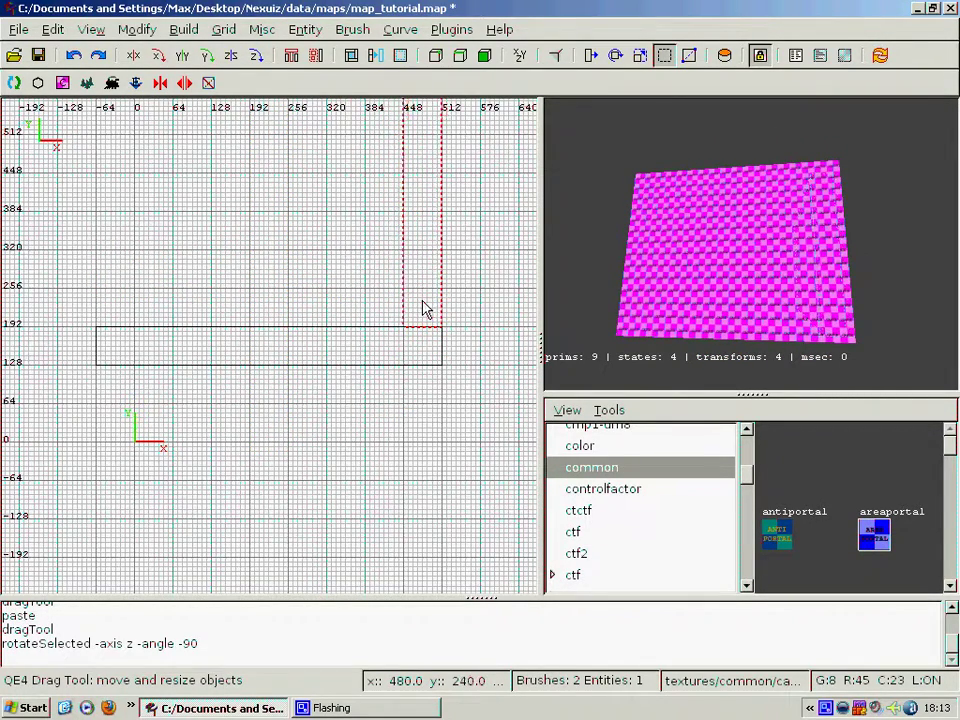
right_click(740, 279)
right_click(740, 279)
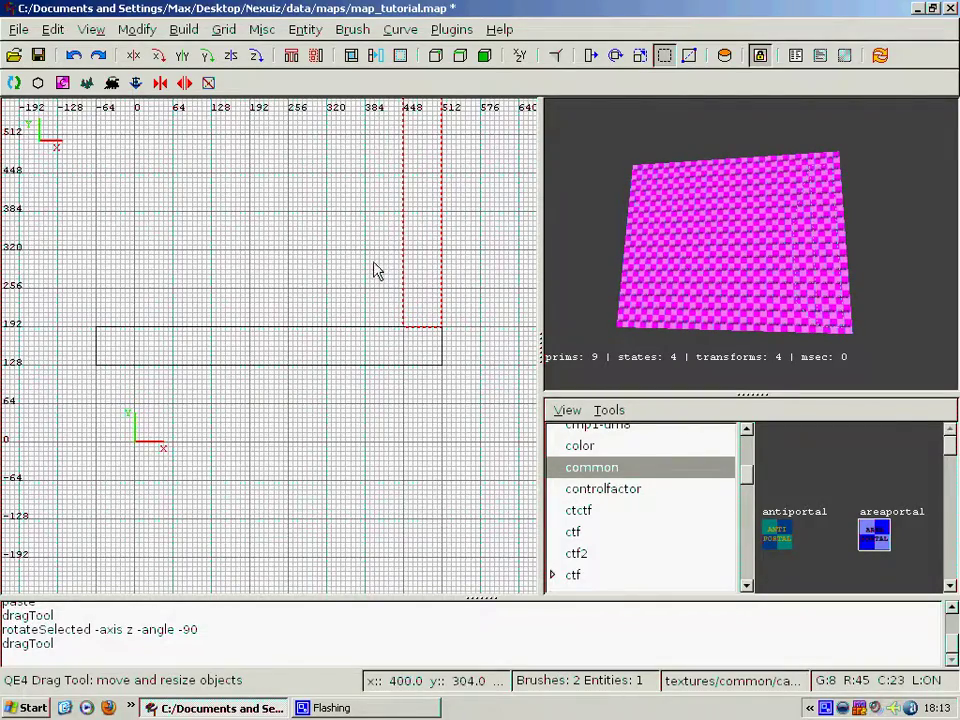
Step: Paste a copy of the side wall, place it opposite at x -64 to 0, and clear the selection
right_click_drag(327, 259, 332, 421)
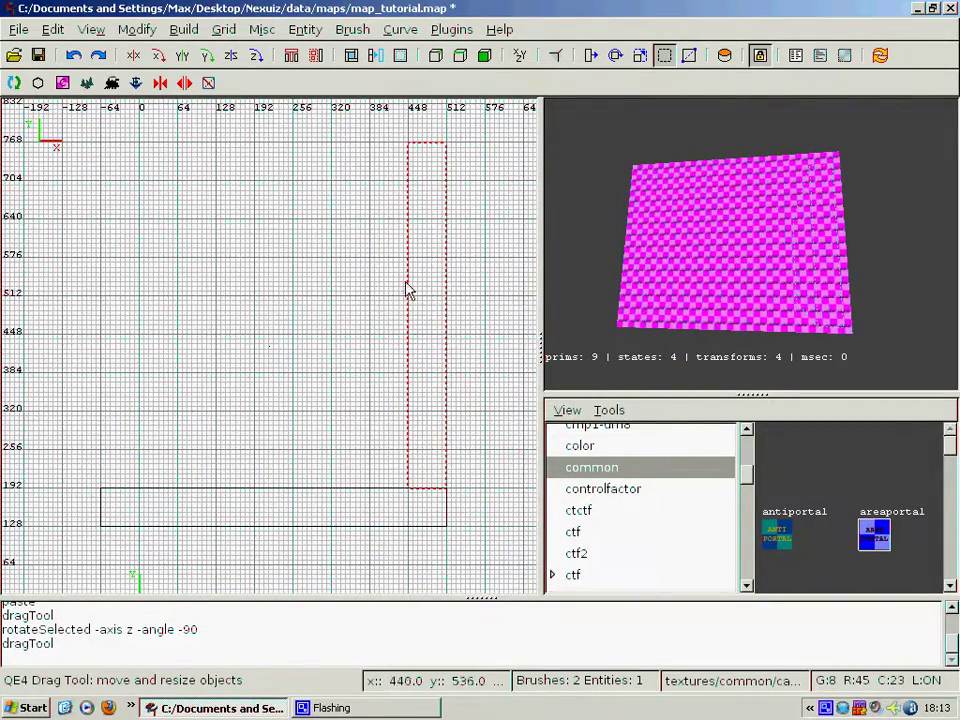
key("ctrl+v")
mouse_move(435, 414)
left_mouse_down()
mouse_move(326, 420)
mouse_move(144, 396)
mouse_move(127, 412)
left_mouse_up()
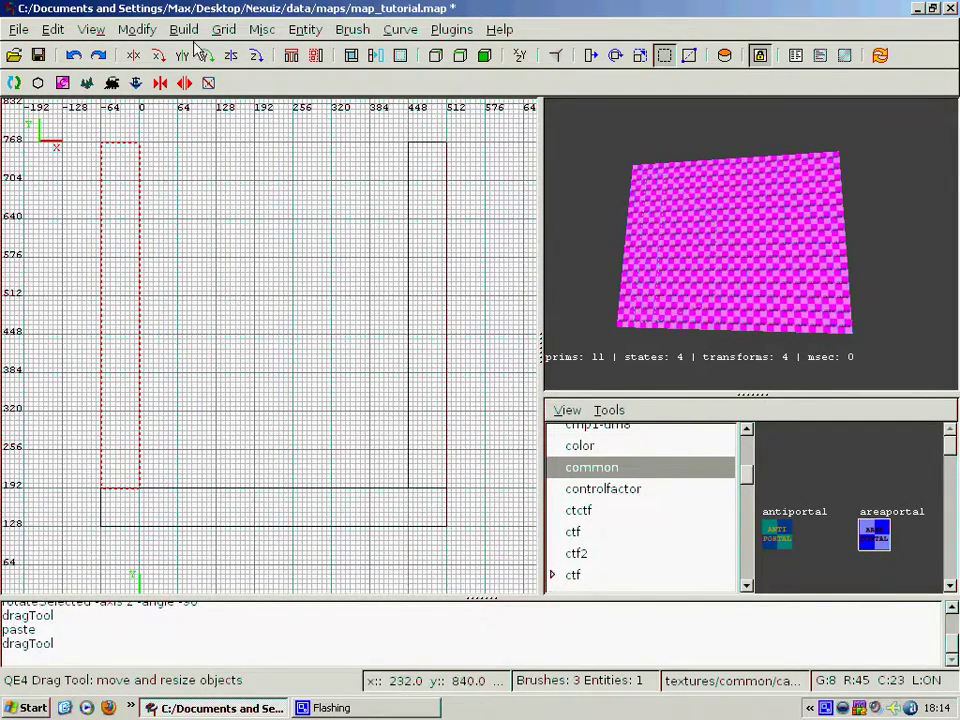
key("Escape")
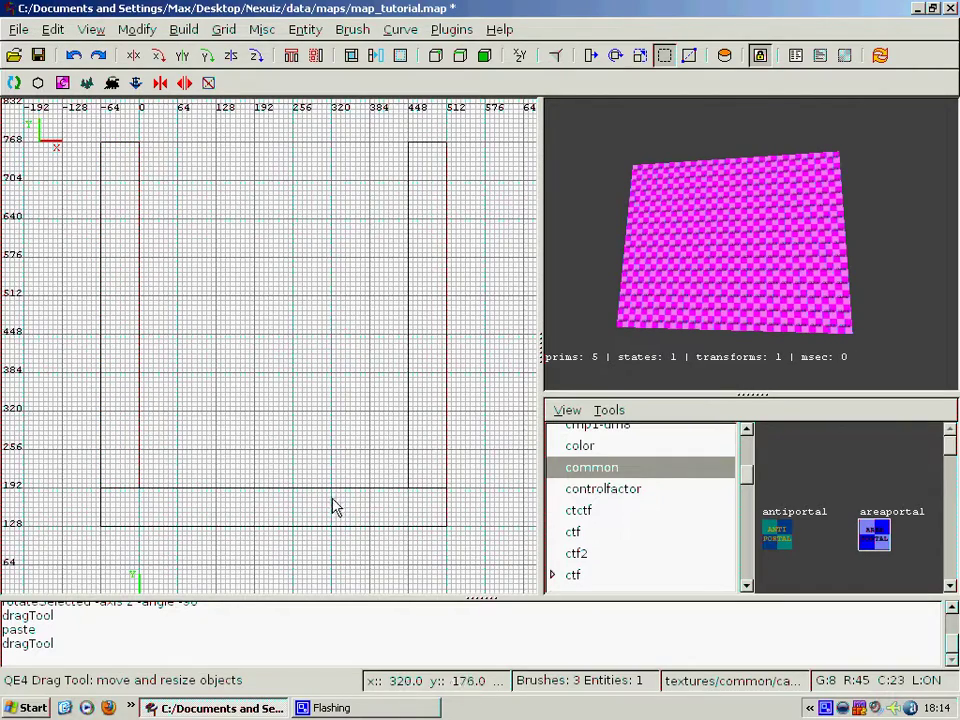
Step: Copy the wall at y 128 to 192 and place the duplicate across the open end at y 768 to 832
left_click(273, 498, "shift")
right_click_drag(265, 345, 263, 394)
key("ctrl+c")
key("ctrl+v")
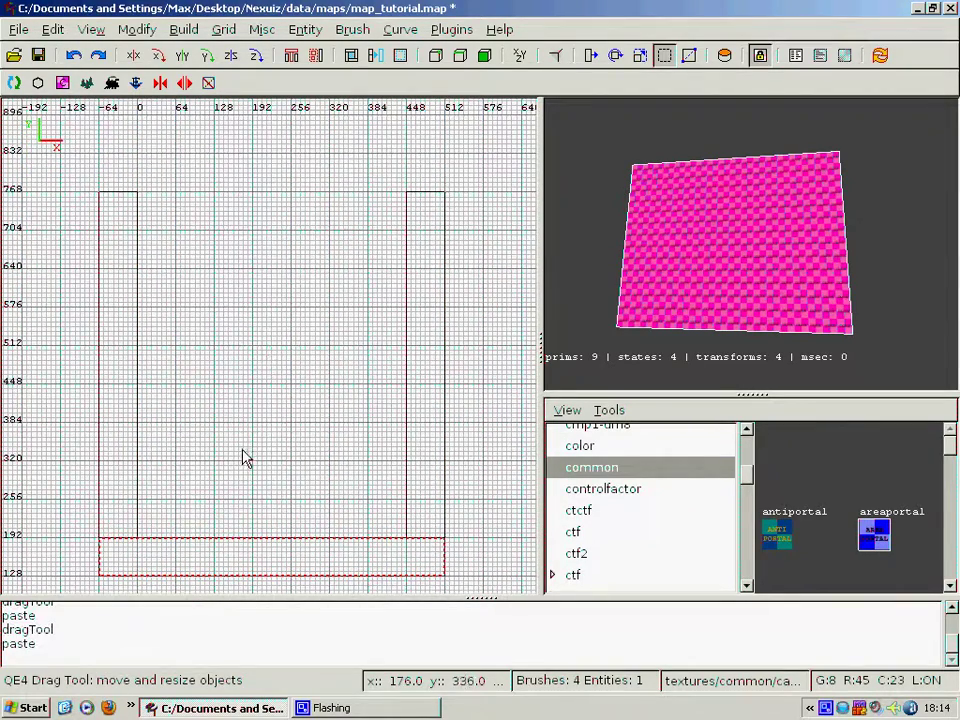
mouse_move(232, 562)
left_mouse_down()
mouse_move(321, 313)
mouse_move(264, 180)
mouse_move(232, 176)
left_mouse_up()
key("Escape")
Step: Move the 3D camera into the four-walled enclosure and inspect the walls from inside
right_click(656, 275)
key("Up")
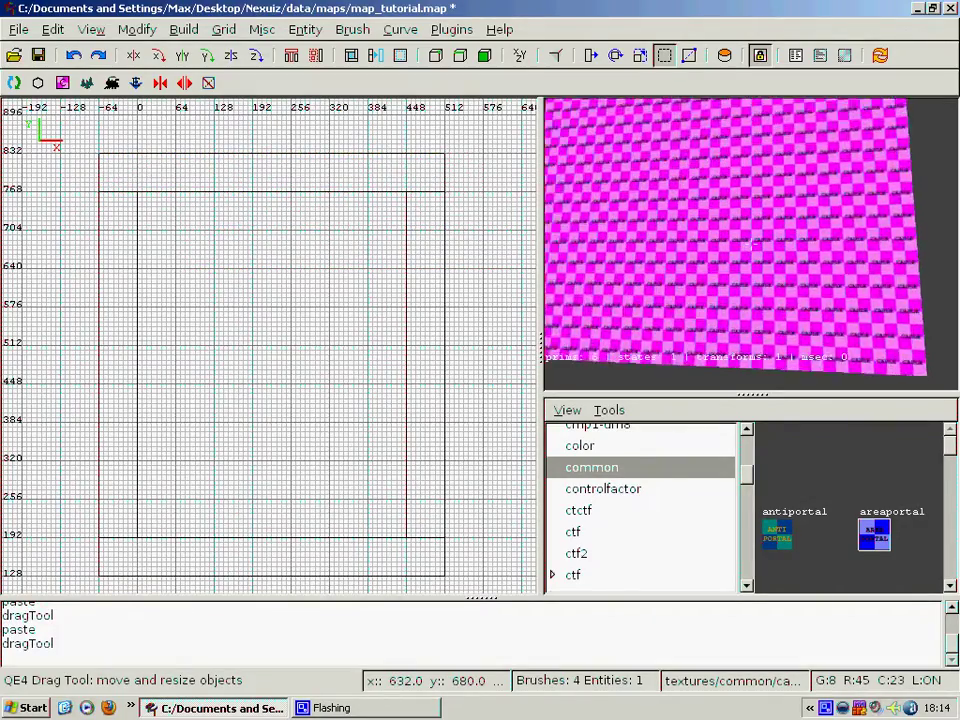
key("Up")
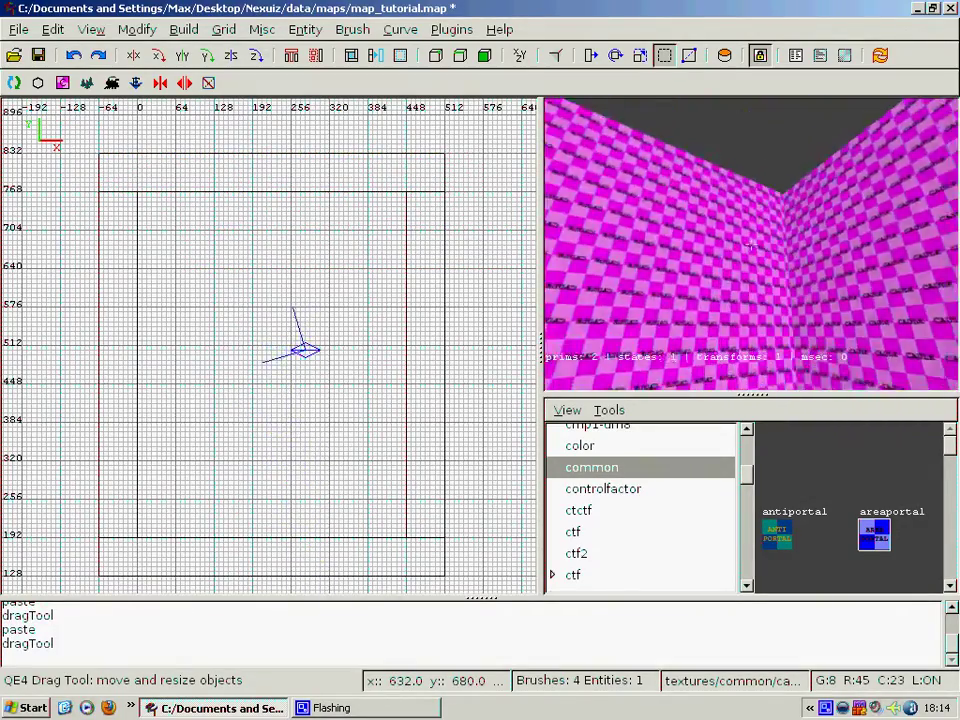
key("Left")
key("Down")
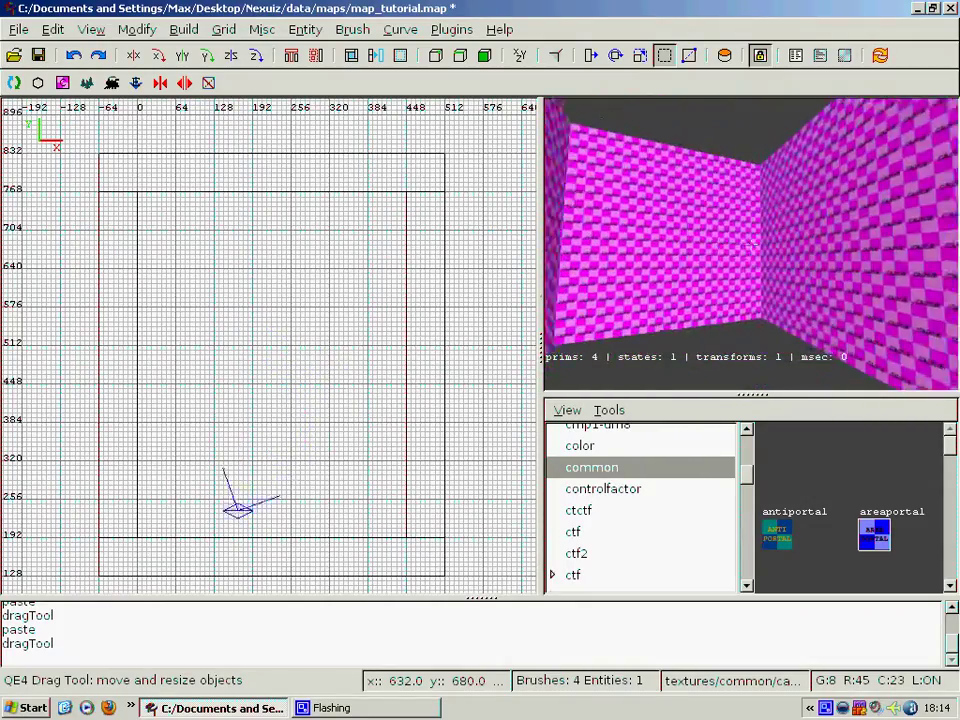
right_click(570, 285)
Step: Draw a floor brush at z -256 to -192 and a ceiling brush at z 256 to 320 across the room in the XZ view
mouse_move(214, 320)
right_mouse_down()
mouse_move(194, 228)
mouse_move(222, 342)
right_mouse_up()
scroll(214, 320, "down", 1)
left_click(91, 29)
mouse_move(116, 146)
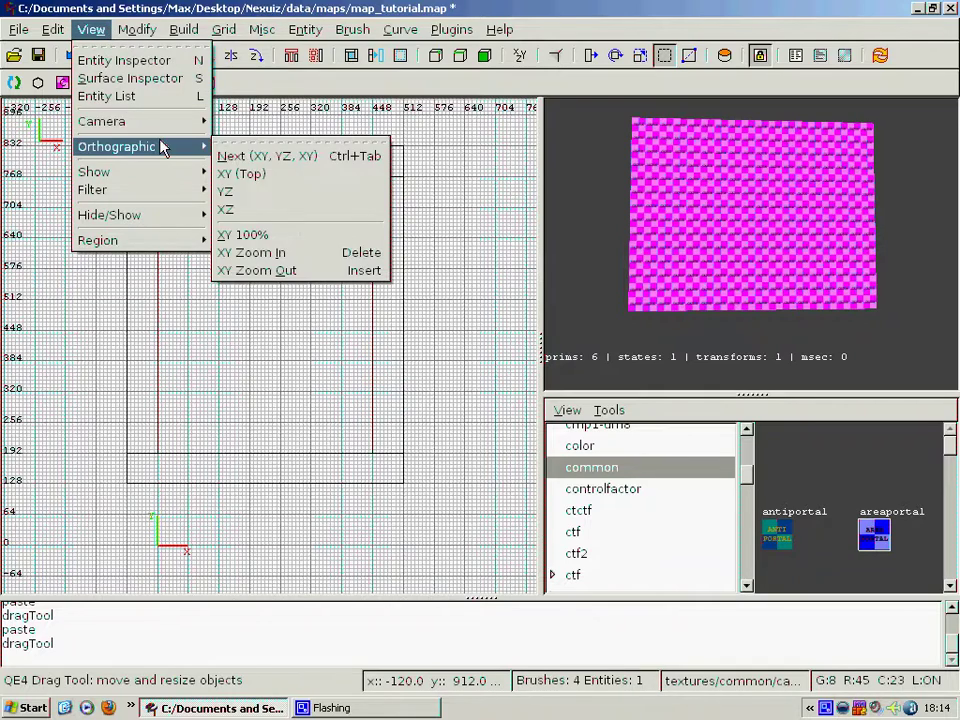
left_click(266, 203)
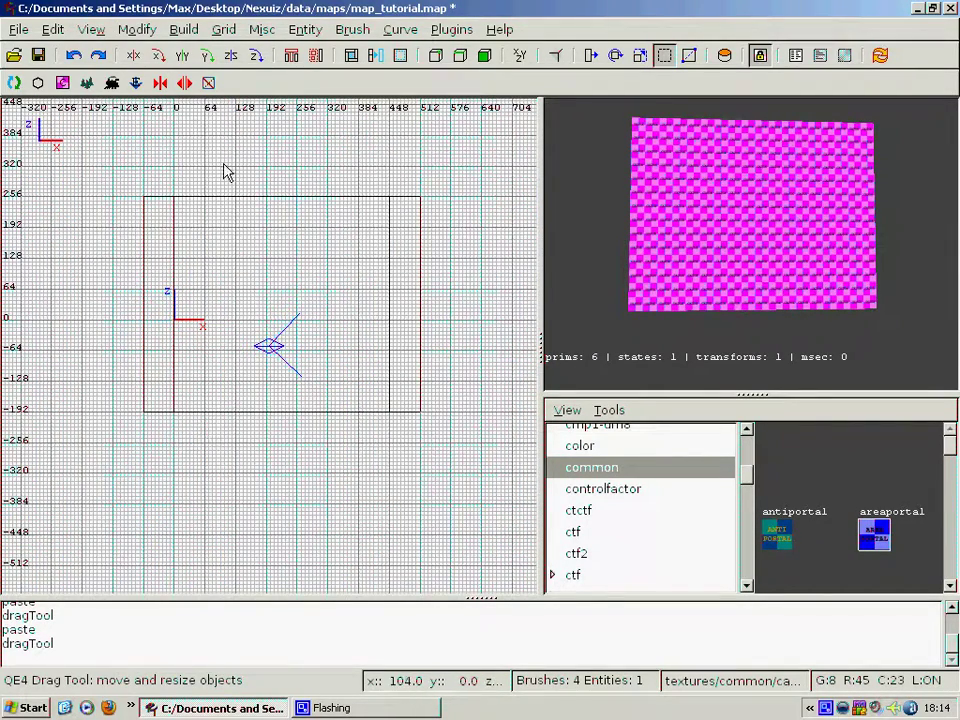
mouse_move(145, 421)
left_mouse_down()
mouse_move(238, 450)
mouse_move(420, 452)
left_mouse_up()
key("Escape")
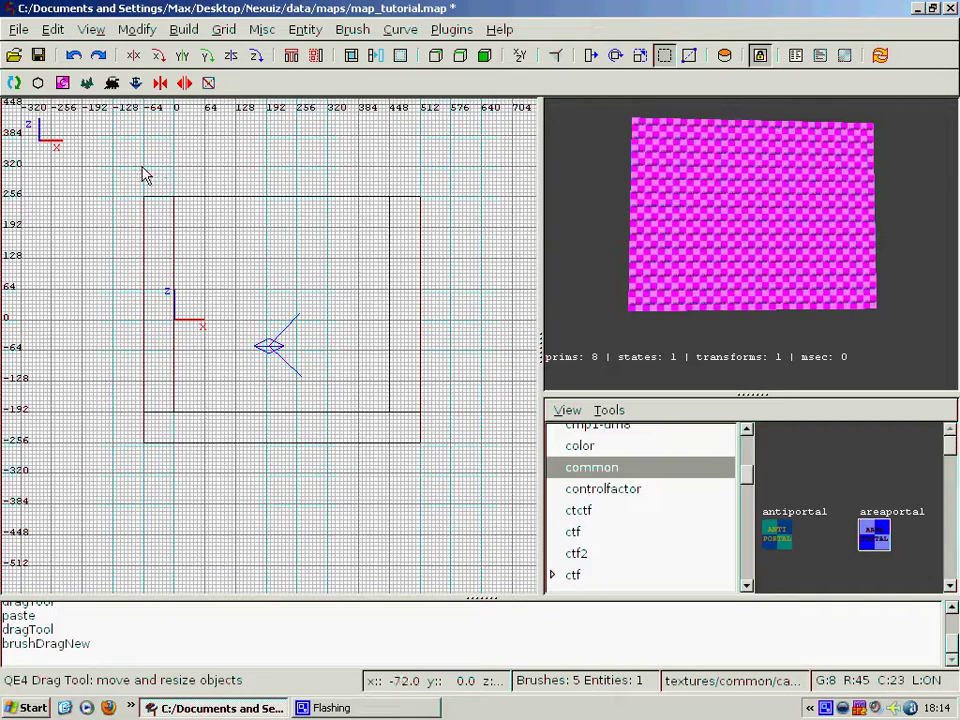
mouse_move(142, 167)
left_mouse_down()
mouse_move(229, 193)
mouse_move(422, 208)
left_mouse_up()
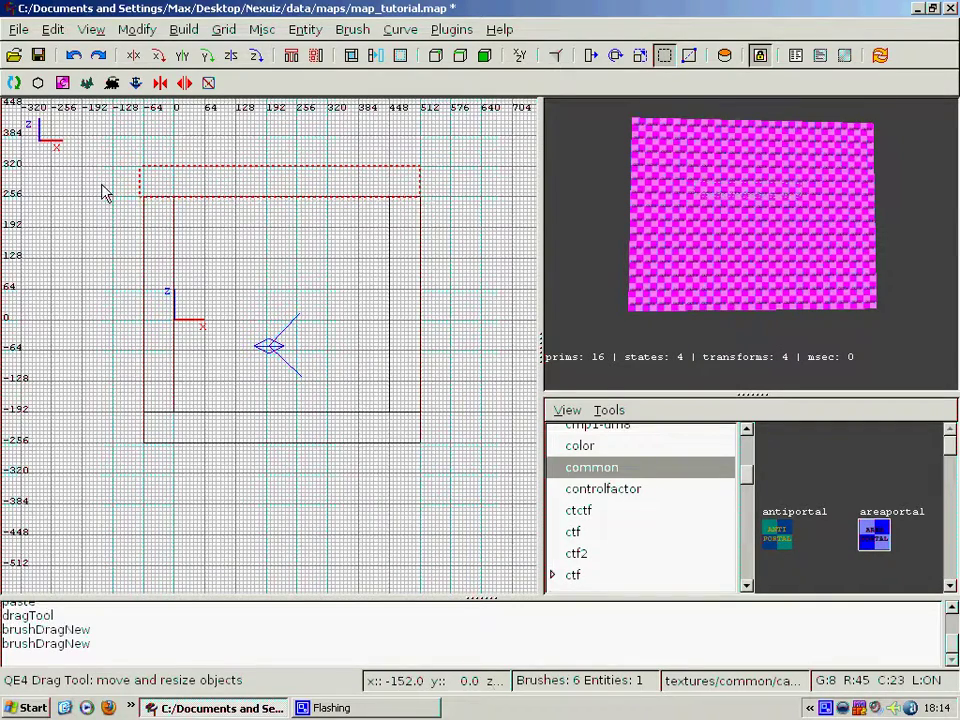
key("Escape")
Step: Return to the XY top view and fly the 3D camera around the room to inspect it from outside
left_click(91, 29)
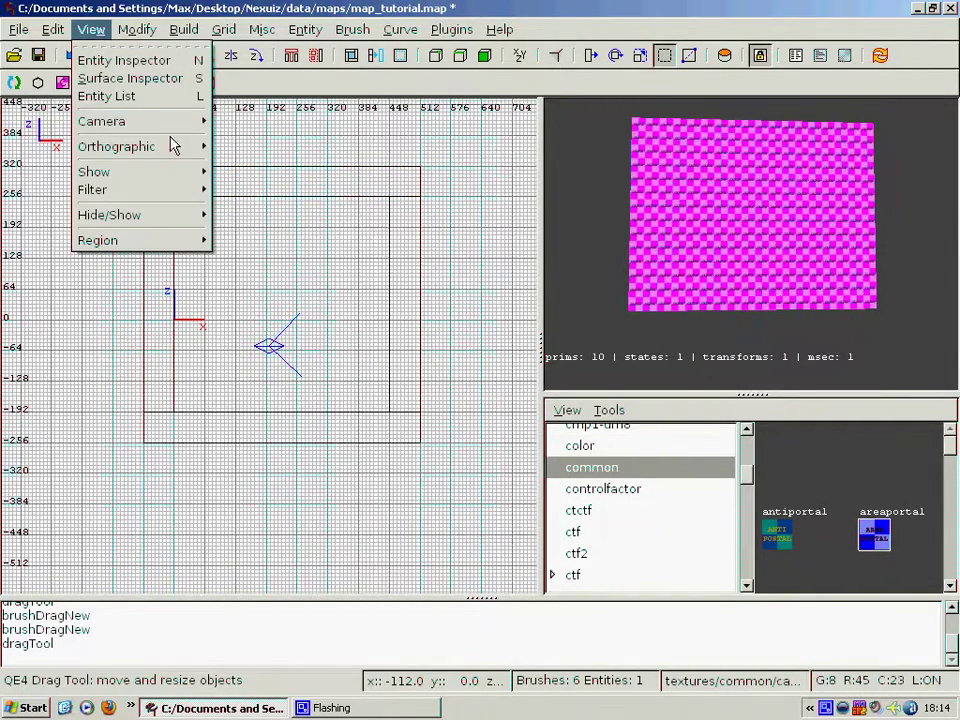
mouse_move(185, 148)
left_click(253, 175)
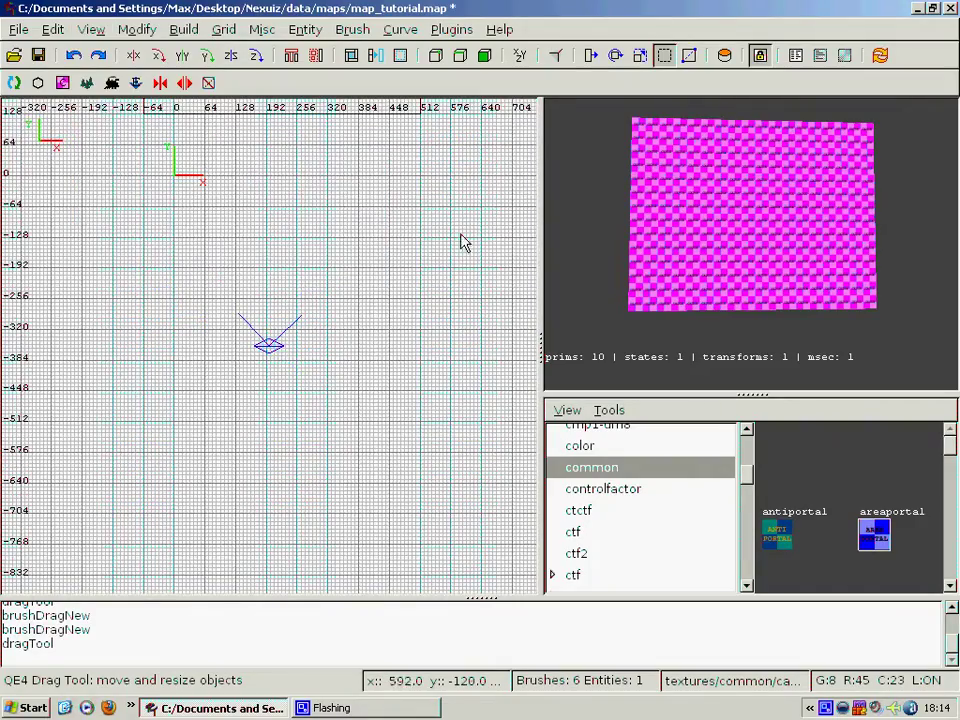
scroll(332, 259, "down", 3)
right_click_drag(329, 256, 324, 428)
right_click(694, 303)
scroll(694, 303, "up", 1)
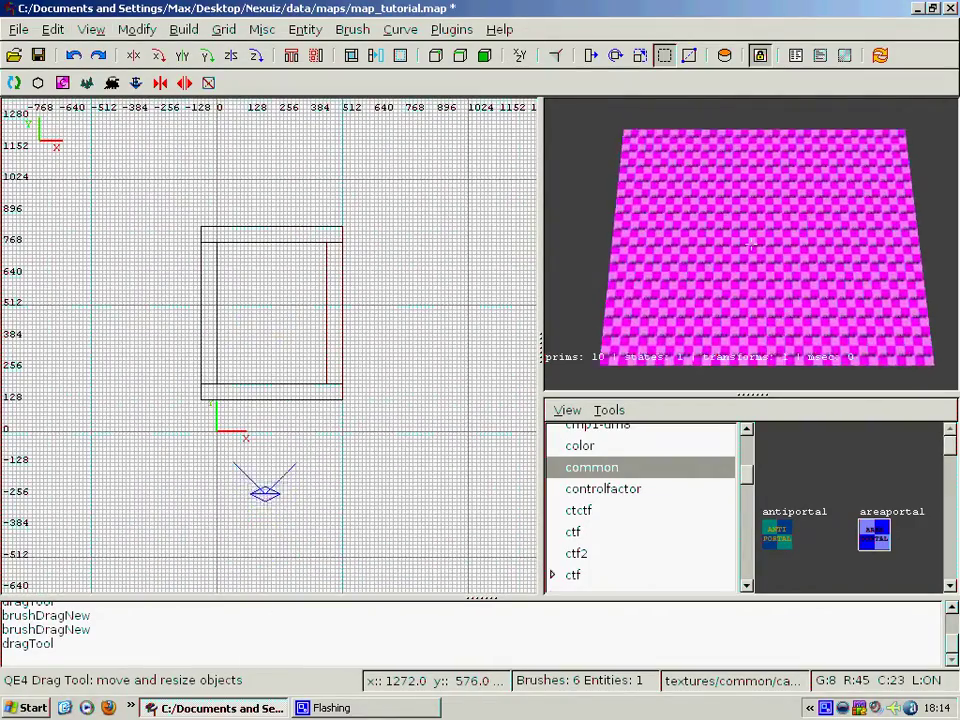
key("Up")
key("Right")
key("Down")
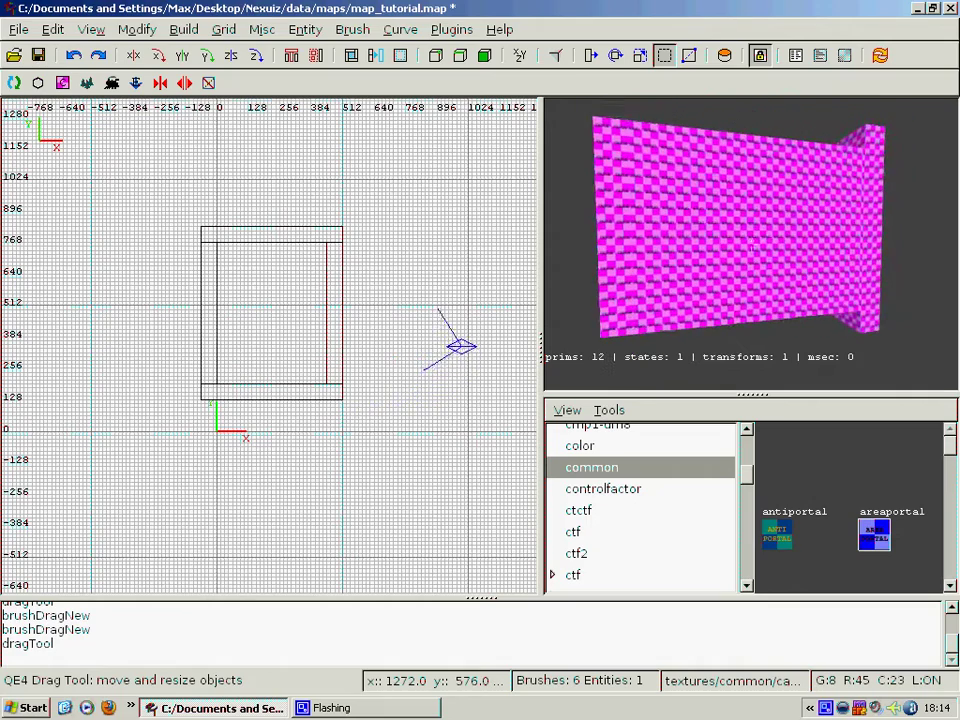
Step: Select the floor and ceiling strips at the y 768 end and stretch them down to y 128 so they span the whole room
key("Right")
right_click(758, 273)
right_click(750, 271)
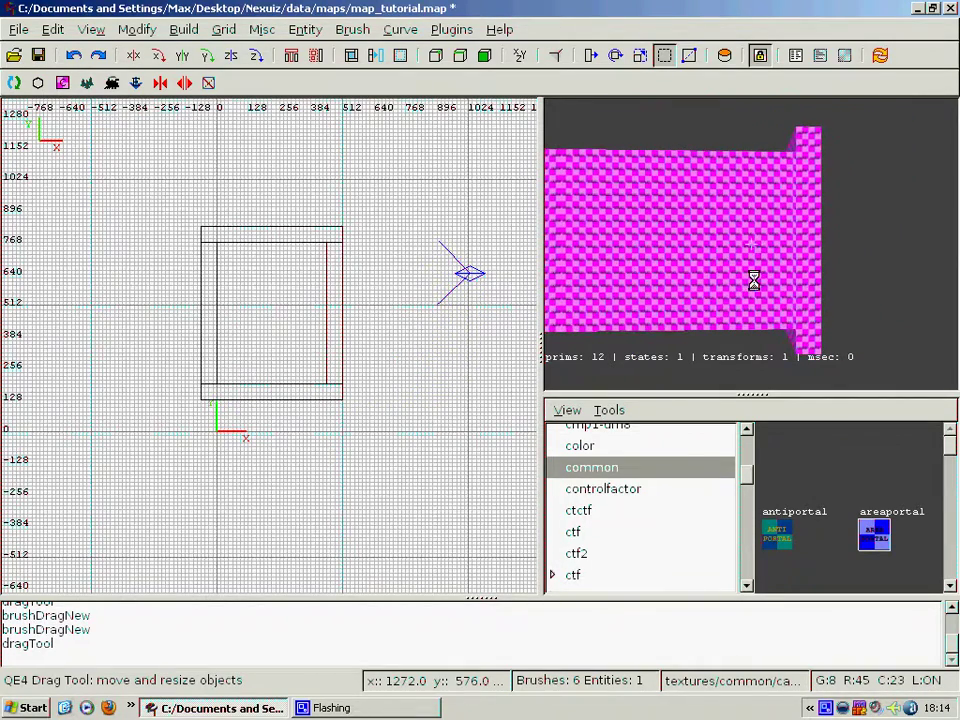
left_click(810, 145, "shift")
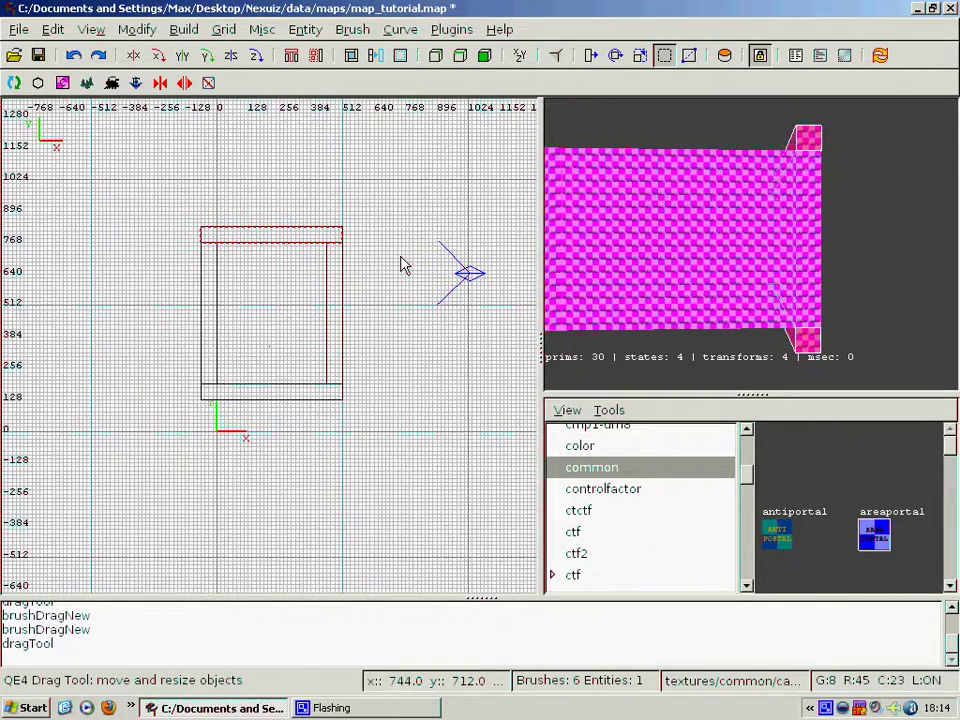
scroll(262, 267, "up", 2)
left_click_drag(260, 270, 265, 507)
key("Escape")
Step: Move the 3D camera into the closed room and inspect the walls, floor and ceiling from inside
right_click(682, 256)
key("Up")
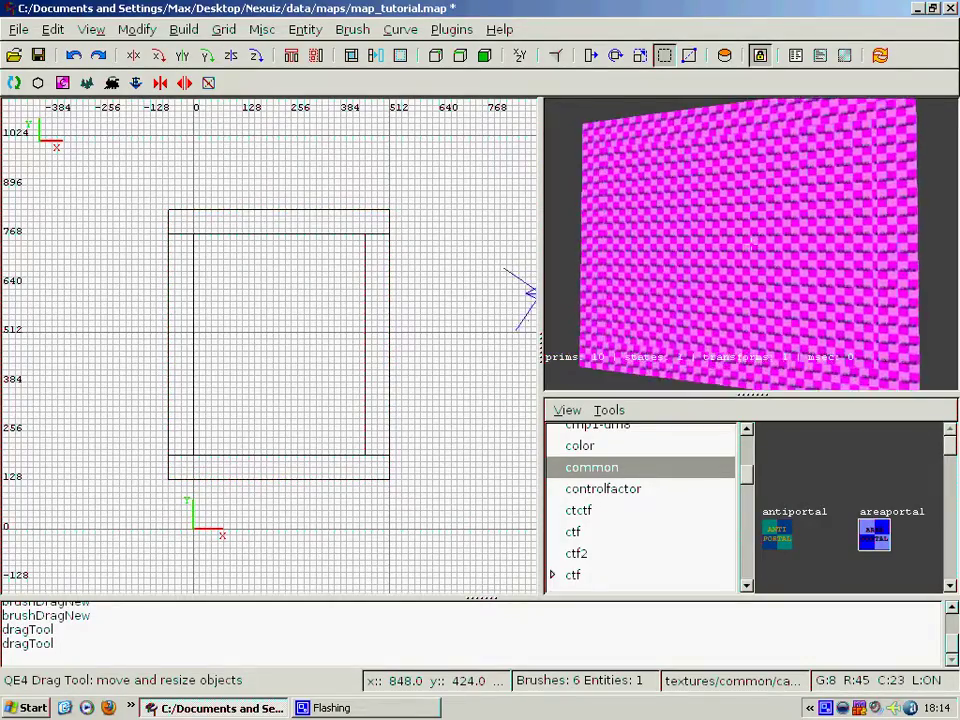
key("Up")
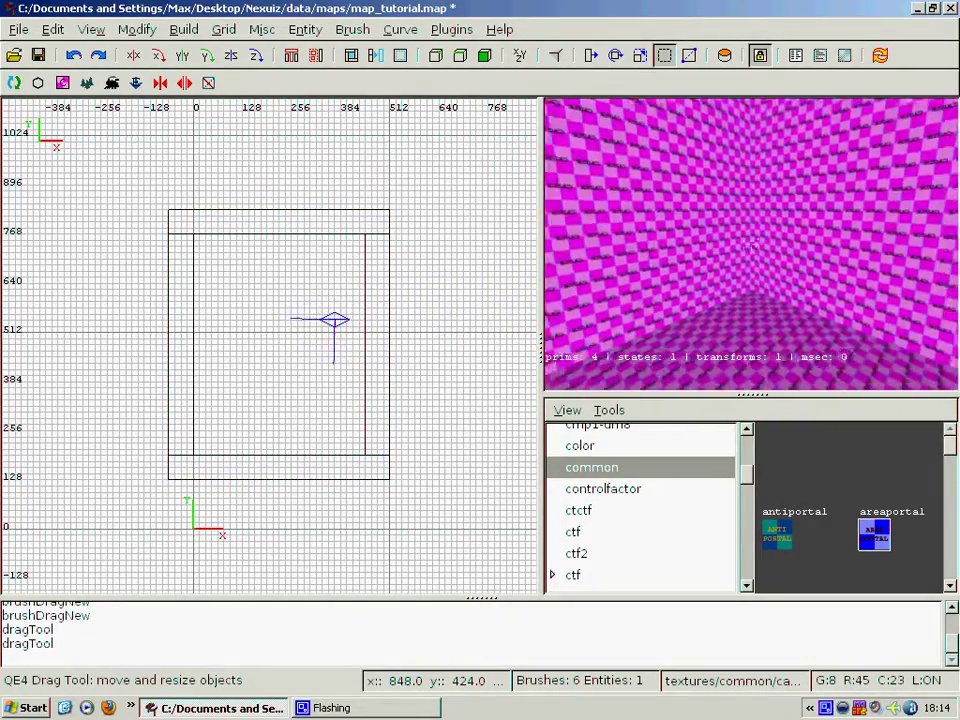
key("Right")
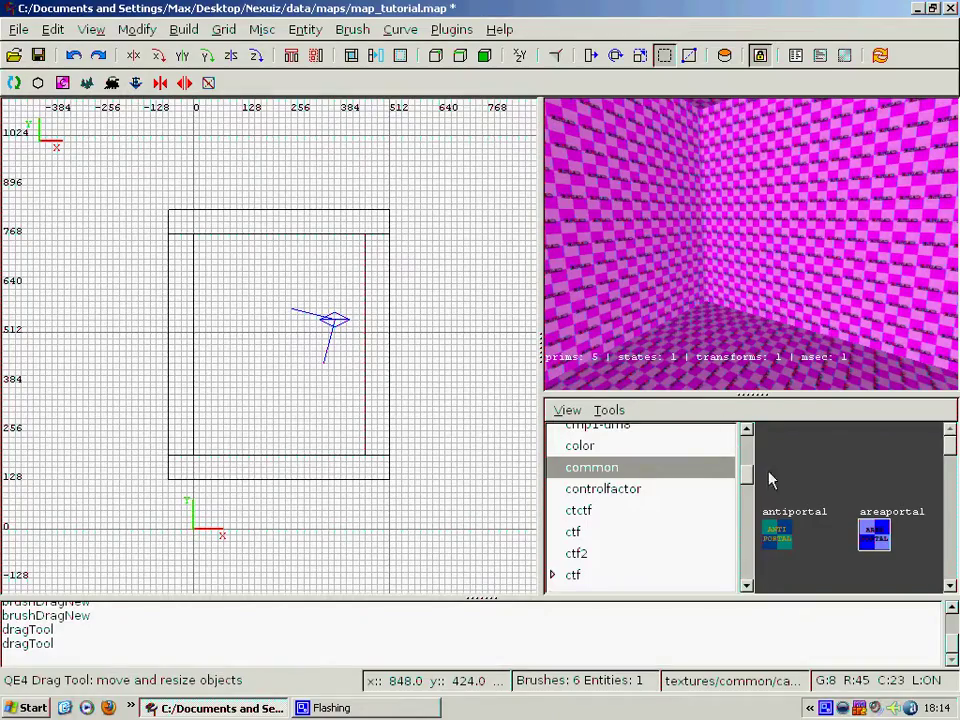
right_click(702, 320)
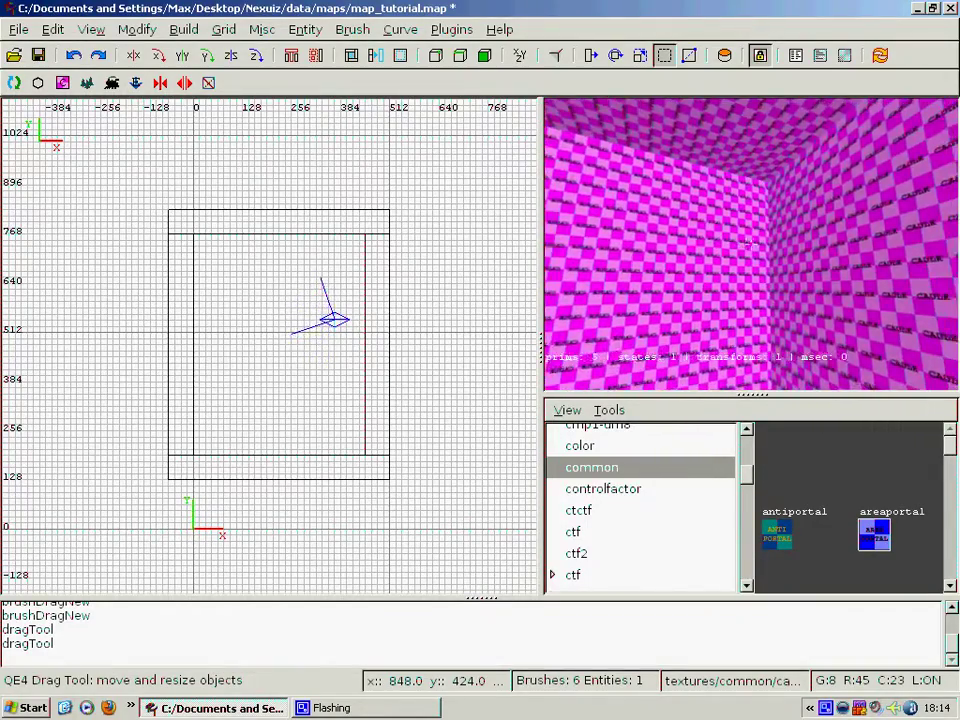
right_click(702, 320)
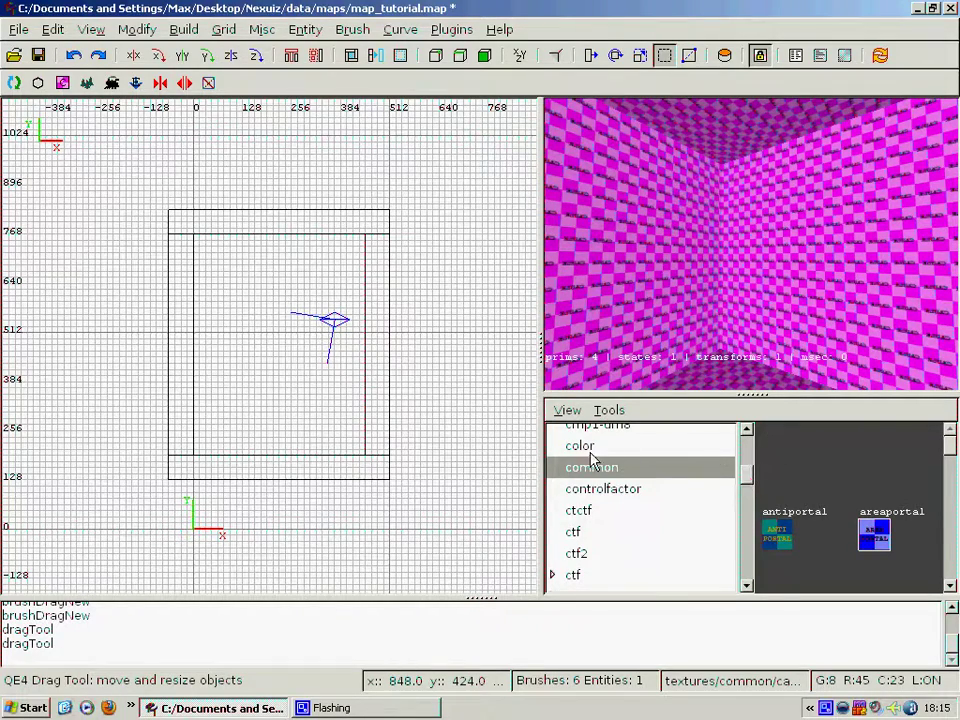
Step: Enlarge the texture browser and load the evil8_base texture set from the evil8 group
left_click_drag(715, 405, 712, 355)
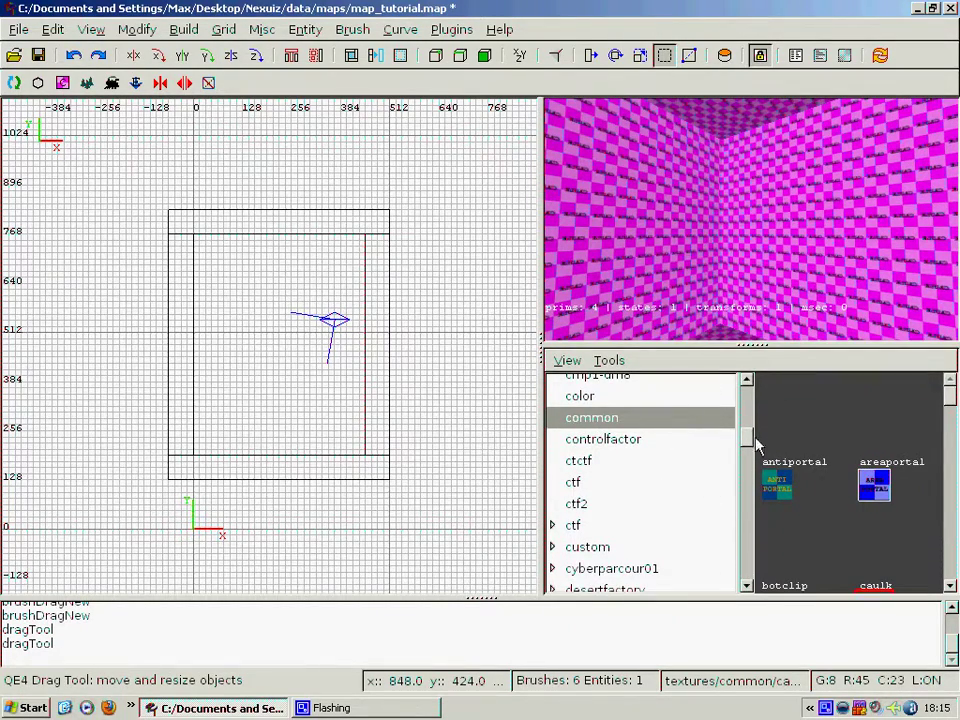
left_click_drag(750, 440, 749, 472)
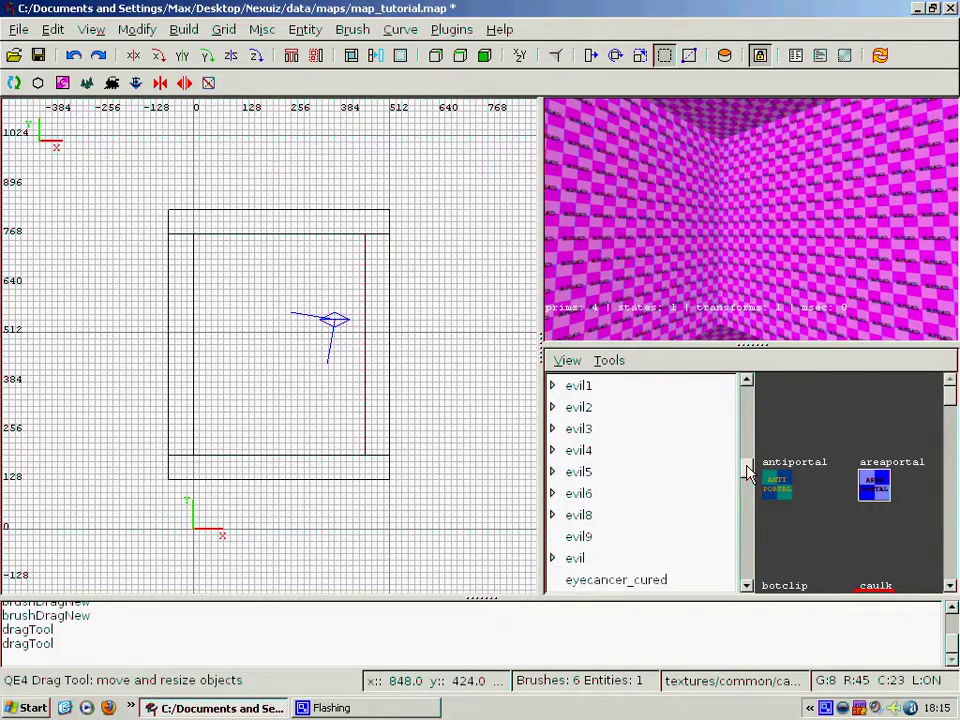
left_click(564, 516)
scroll(643, 500, "down", 1)
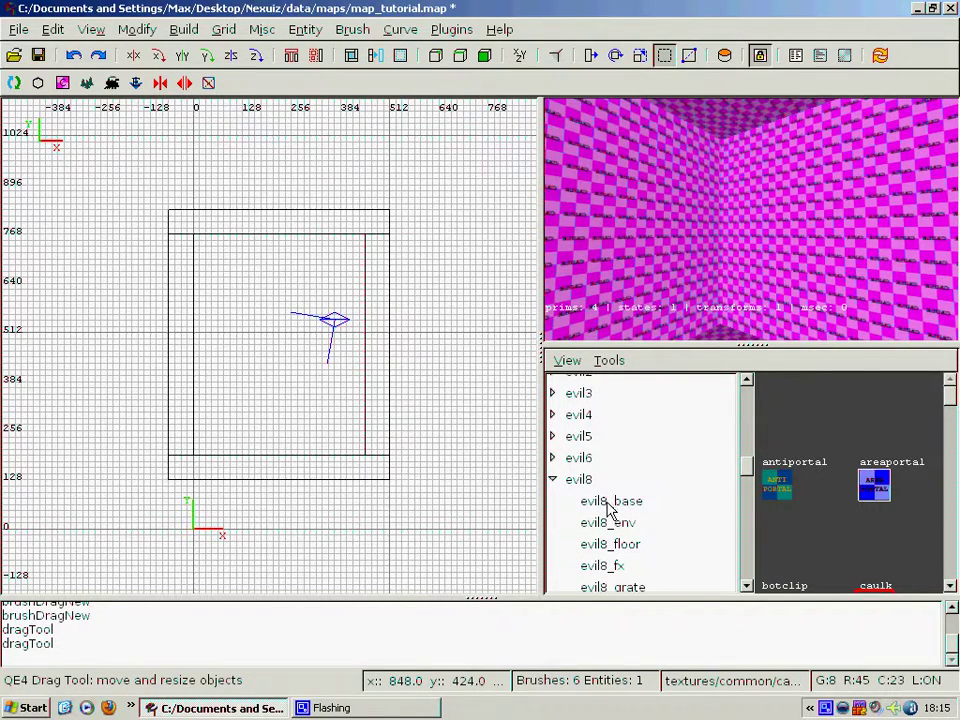
left_click(609, 505)
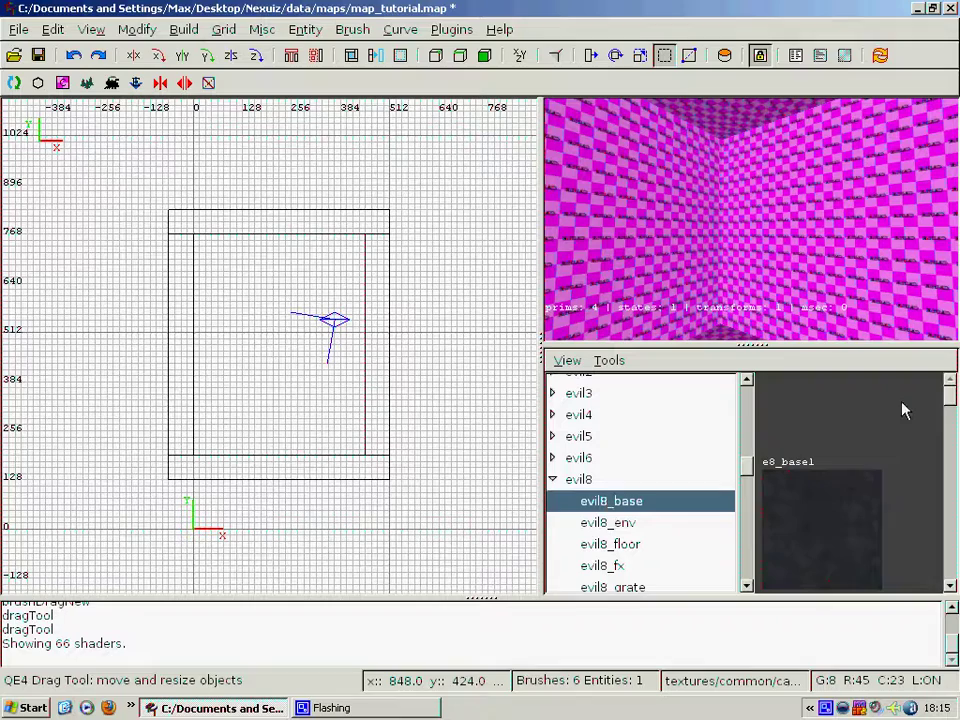
Step: Paint the inner faces of the walls at y 192 and x 0 with the e8_base1 texture
mouse_move(946, 400)
left_mouse_down()
mouse_move(949, 499)
mouse_move(946, 378)
left_mouse_up()
left_click(876, 520)
scroll(851, 508, "down", 1)
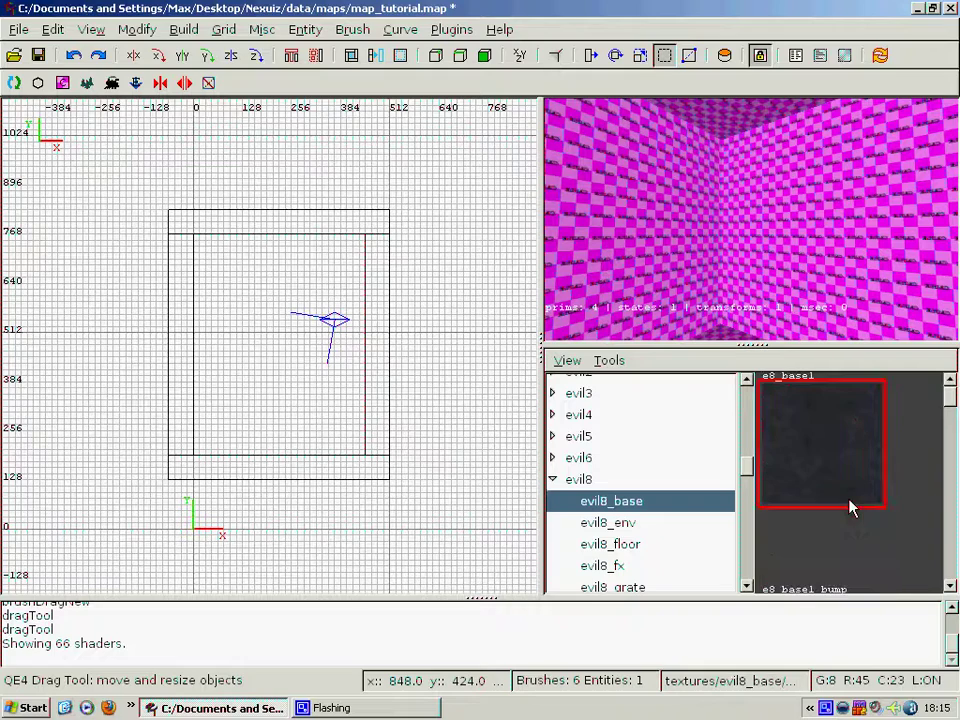
right_click(864, 251)
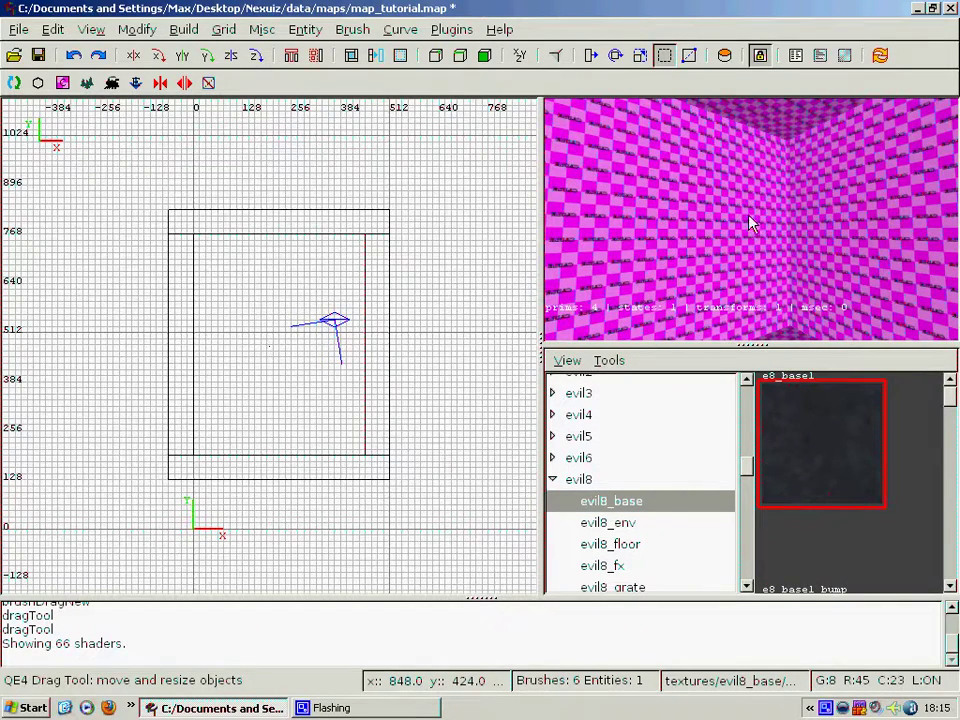
middle_click(706, 216, "ctrl+shift")
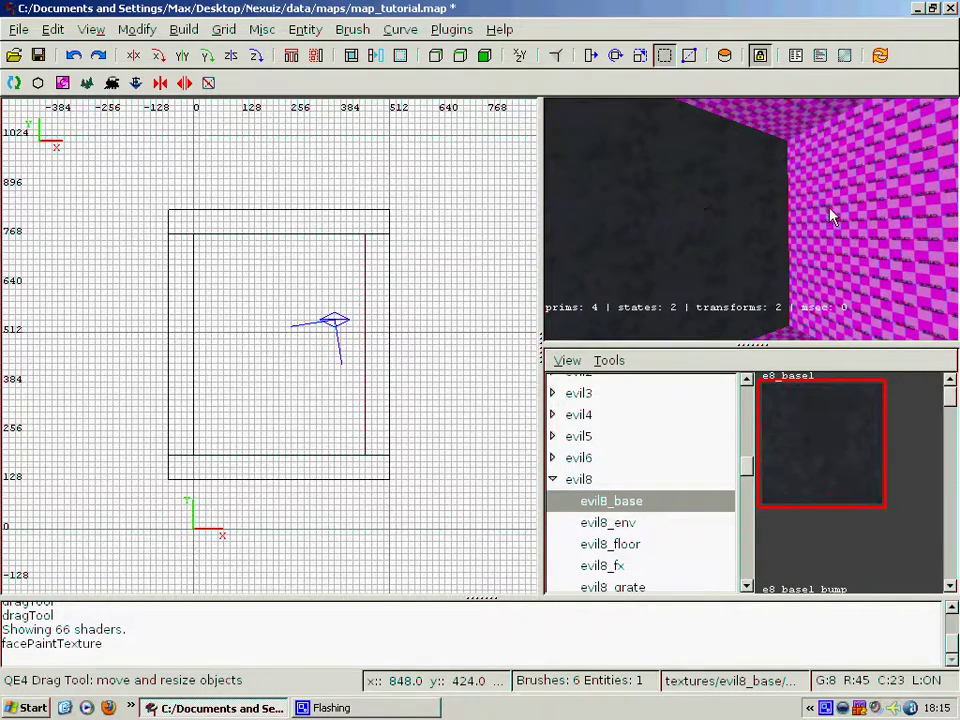
right_click(856, 210)
key("Right")
right_click(750, 218)
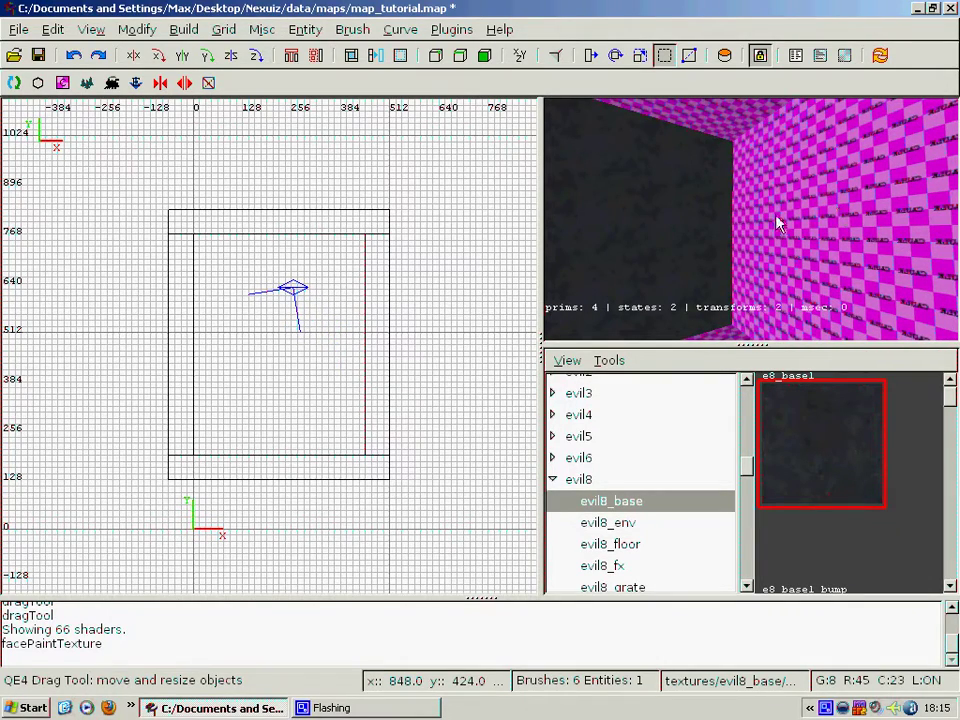
middle_click(810, 213, "ctrl+shift")
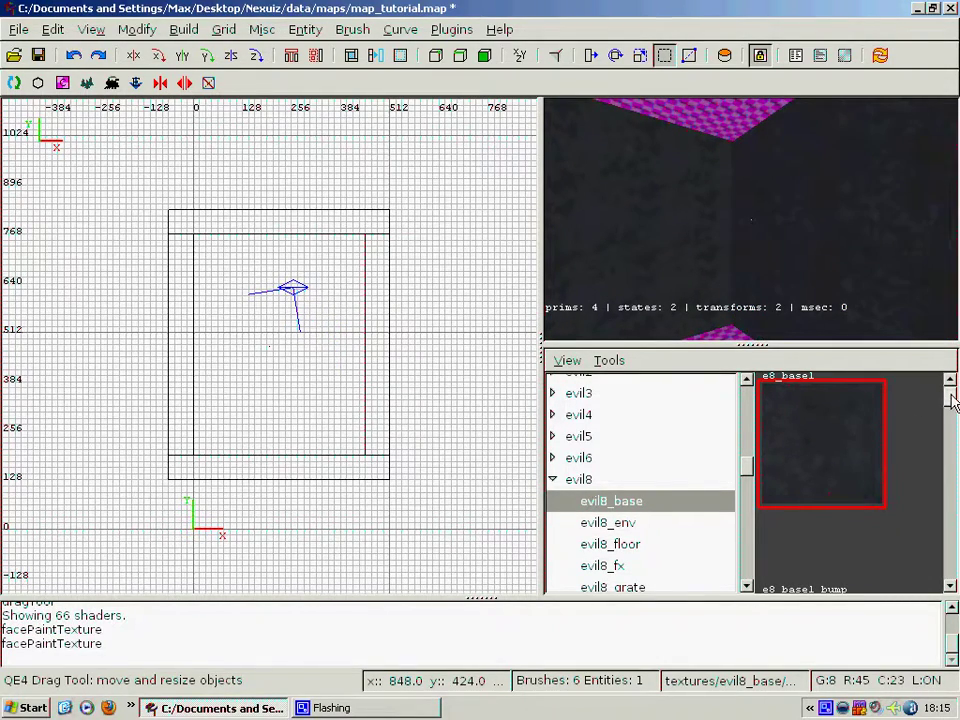
Step: Paint the inner face of the wall at x 448 with the e8base_blue texture
left_click_drag(952, 400, 952, 427)
left_click(848, 438)
right_click(833, 292)
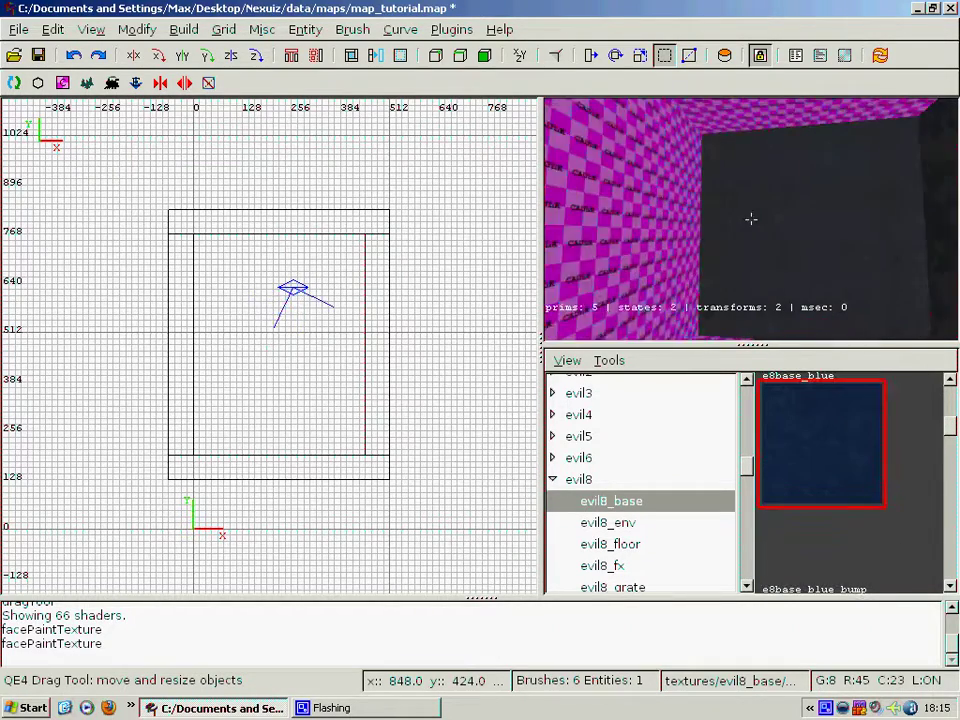
middle_click(751, 218, "ctrl+shift")
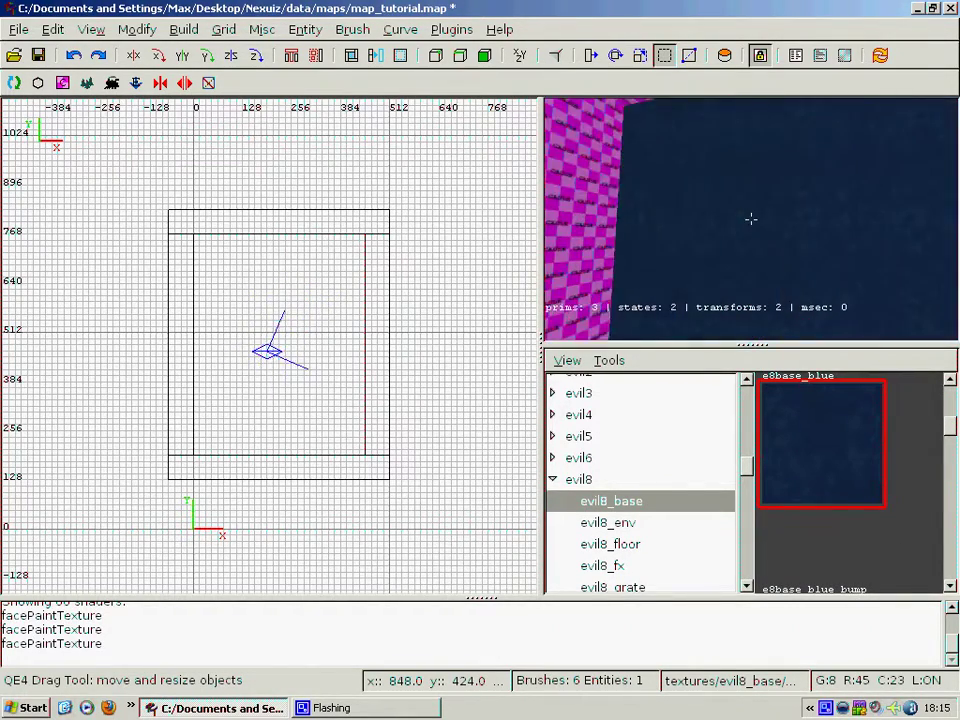
Step: Paint the inner face of the wall at y 768 with the e8base_red texture
right_click(751, 218)
scroll(836, 489, "down", 3)
left_click(842, 484)
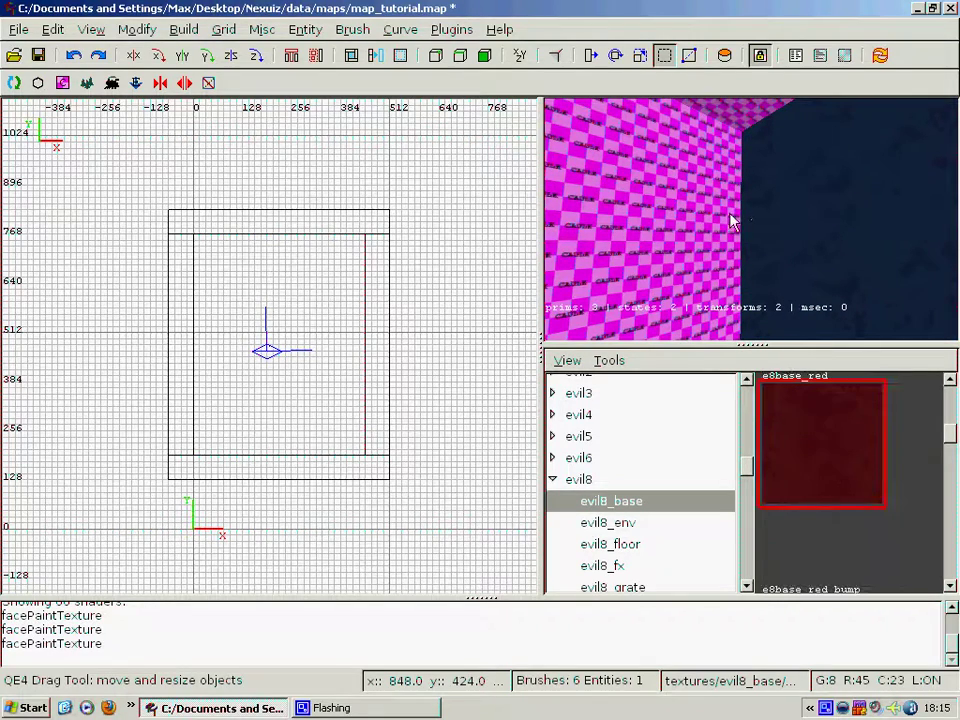
middle_click(731, 222, "ctrl+shift")
Step: Paint the inner faces of the floor and ceiling with the e8crete01 texture
scroll(825, 429, "up", 5)
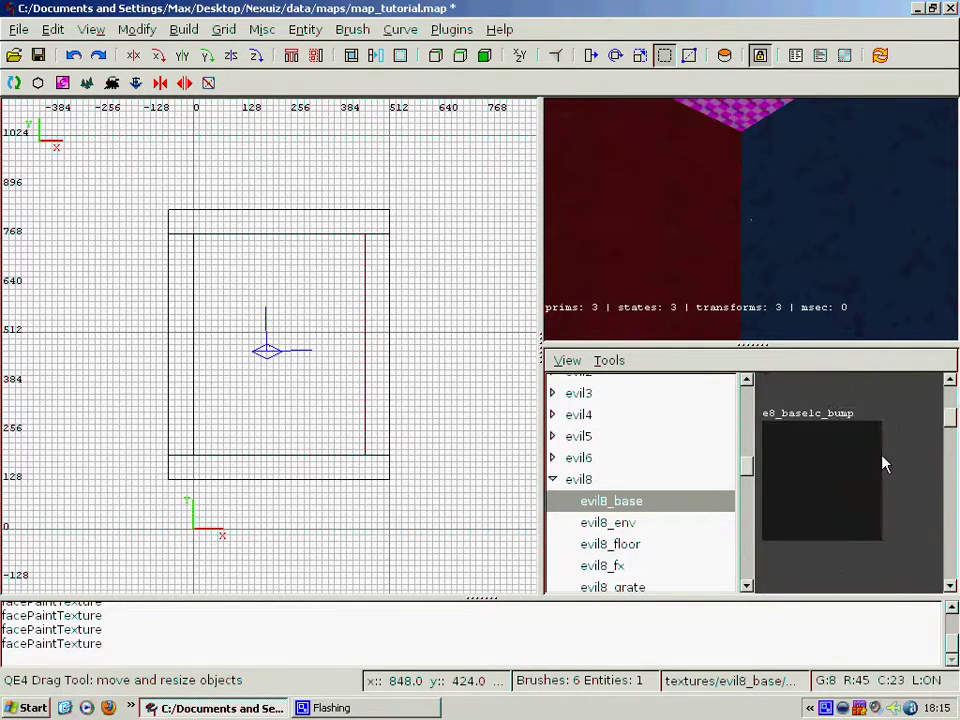
left_click_drag(950, 417, 953, 445)
left_click(826, 496)
right_click(788, 285)
right_click(751, 218)
middle_click(781, 271, "ctrl+shift")
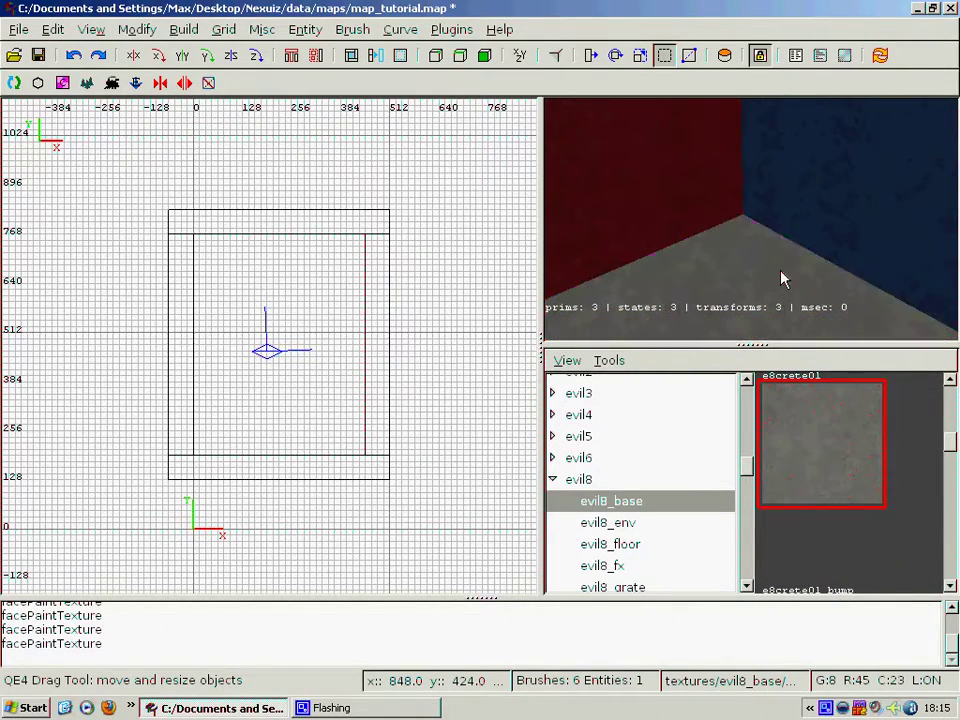
right_click(783, 280)
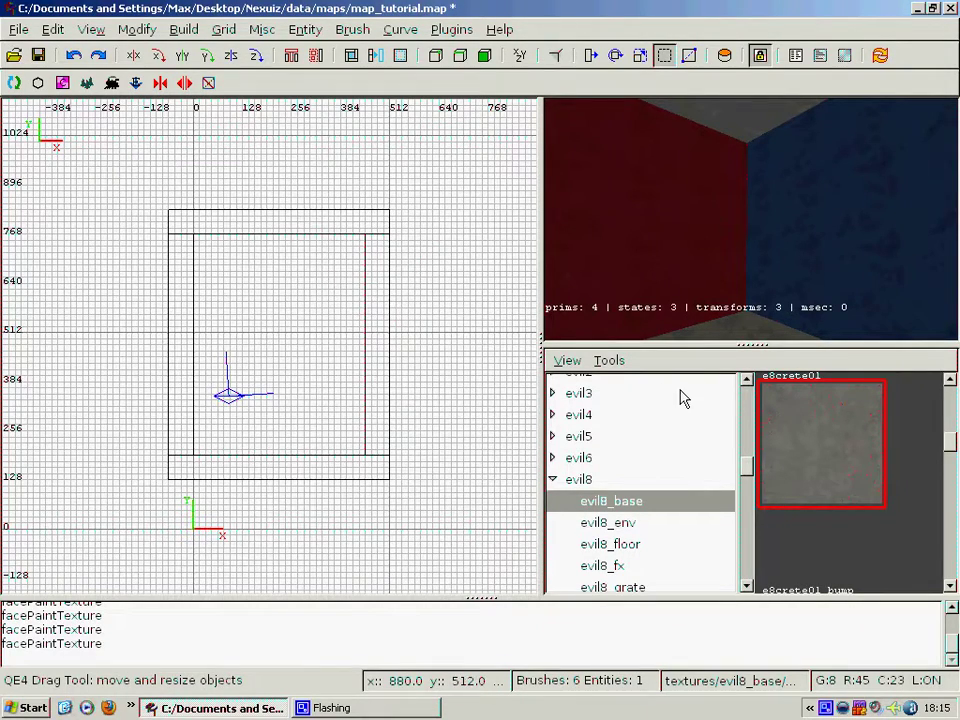
Step: Enlarge the 3D view and add a light entity inside the room at about x 192, y 488 with intensity 300
left_click_drag(749, 344, 747, 516)
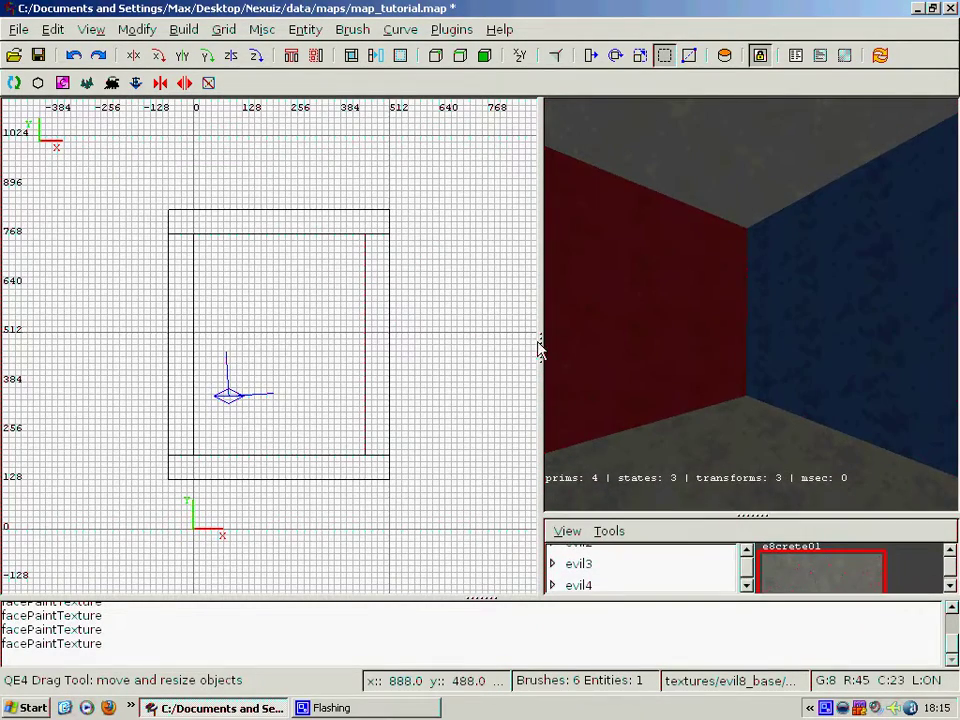
left_click_drag(541, 343, 488, 343)
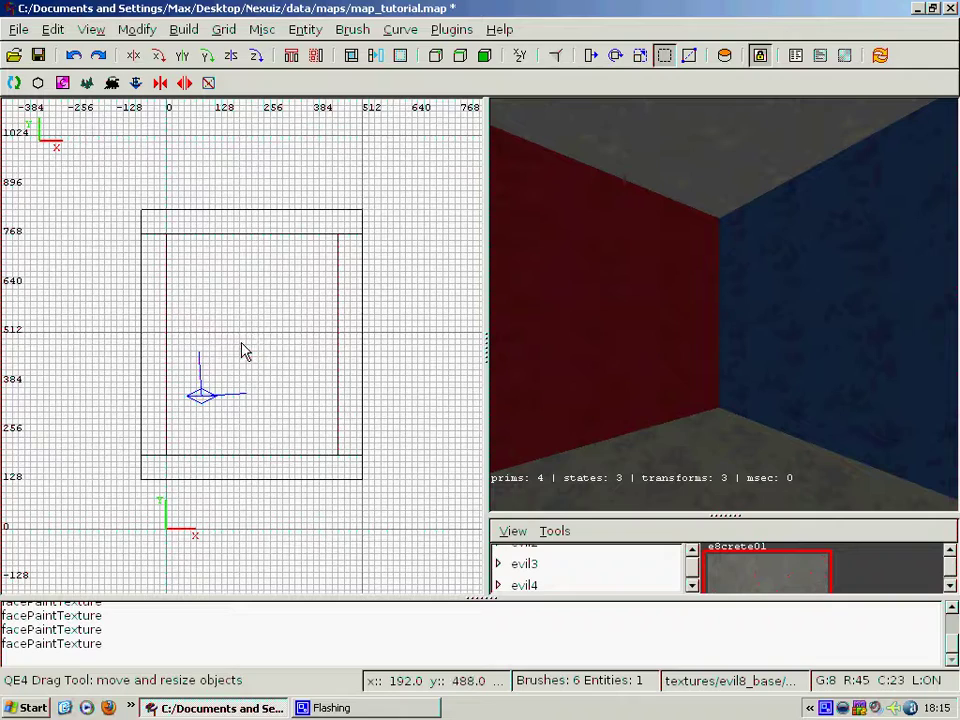
right_click(241, 344)
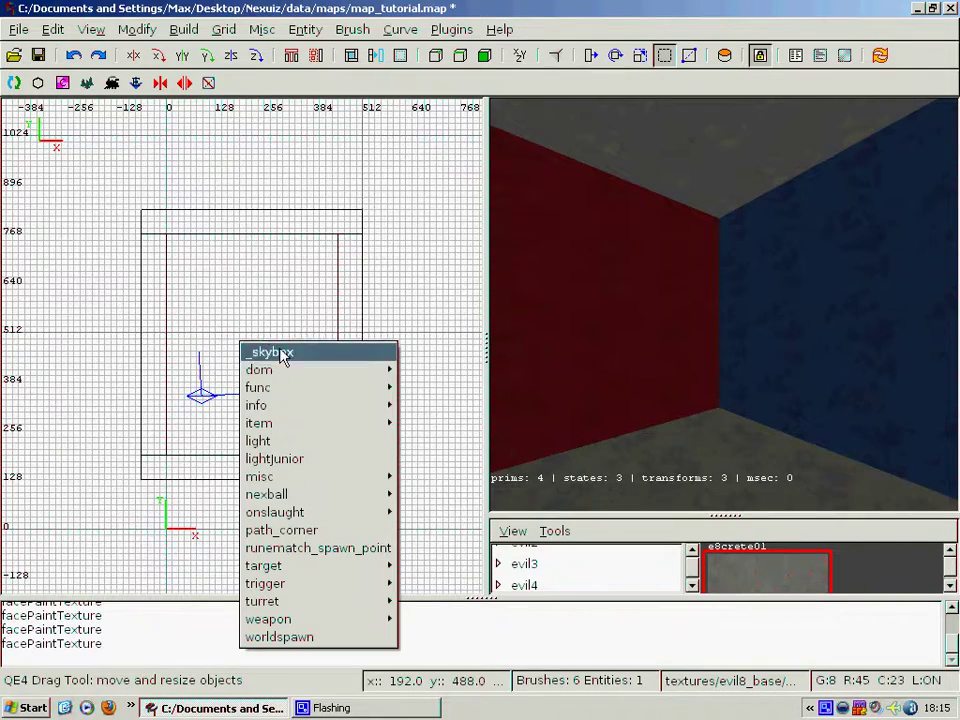
left_click(337, 447)
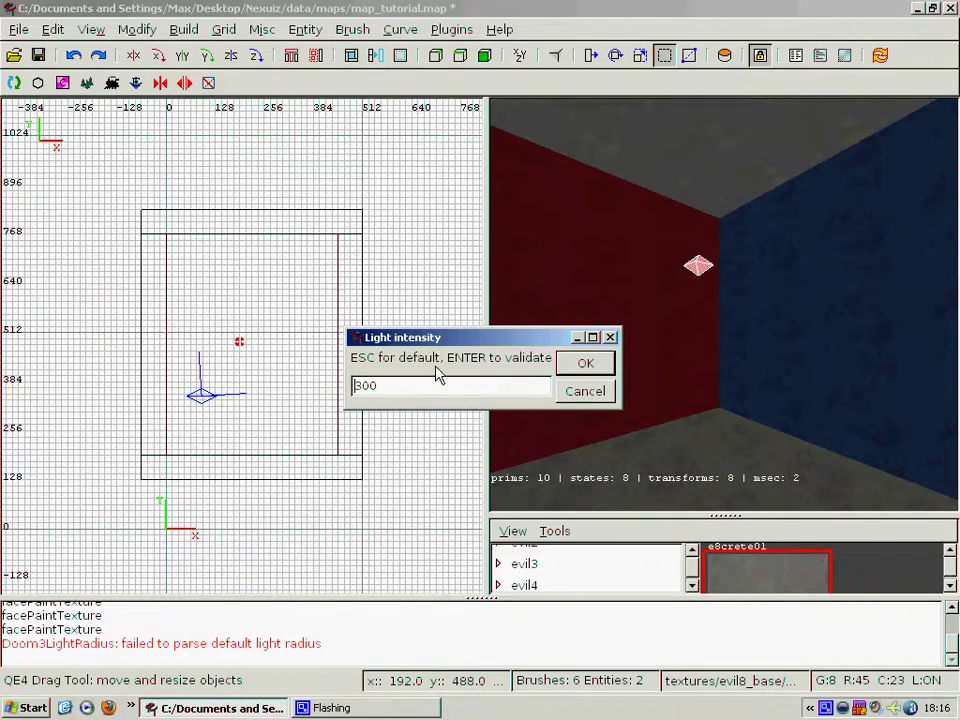
left_click(582, 366)
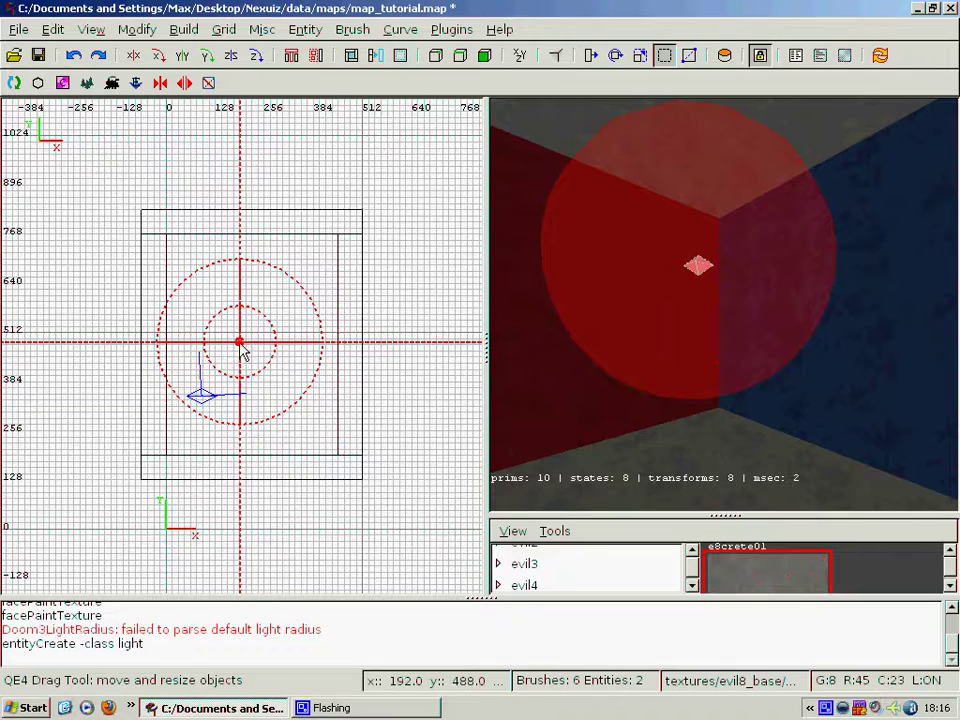
Step: Centre the light in the room at about x 224, y 480, check its placement from the other view directions and deselect it
left_click_drag(243, 352, 253, 347)
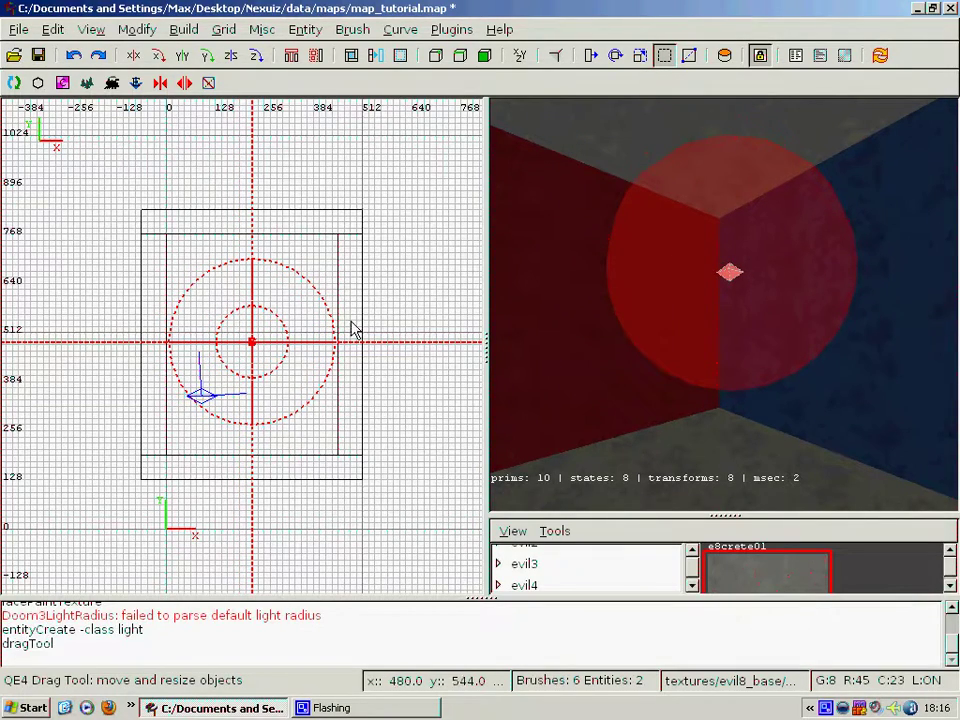
right_click(755, 316)
key("Down")
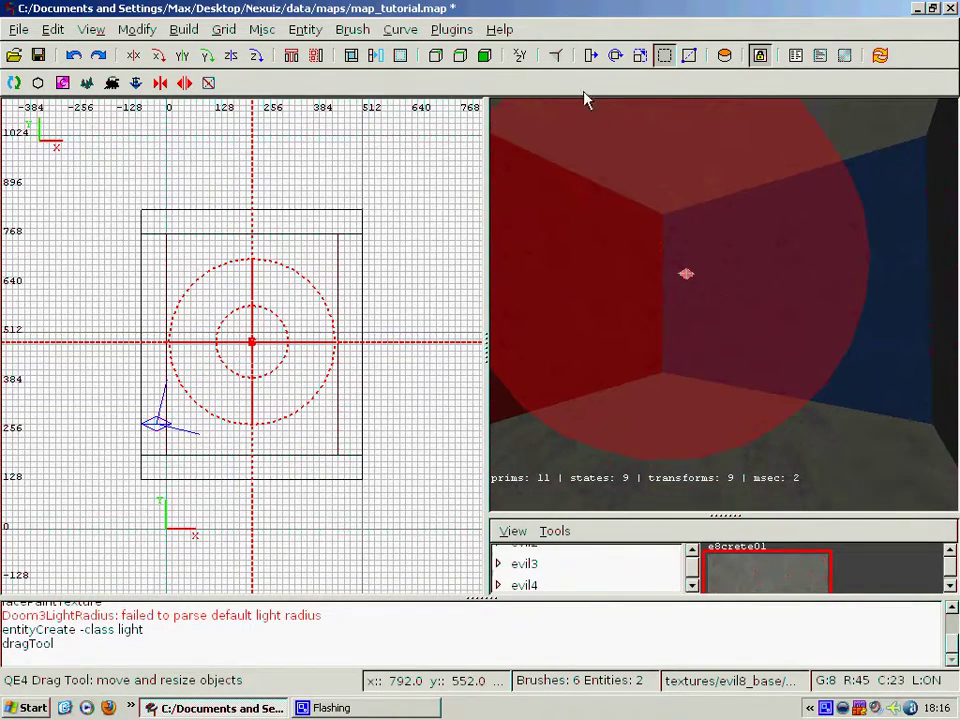
left_click(519, 57)
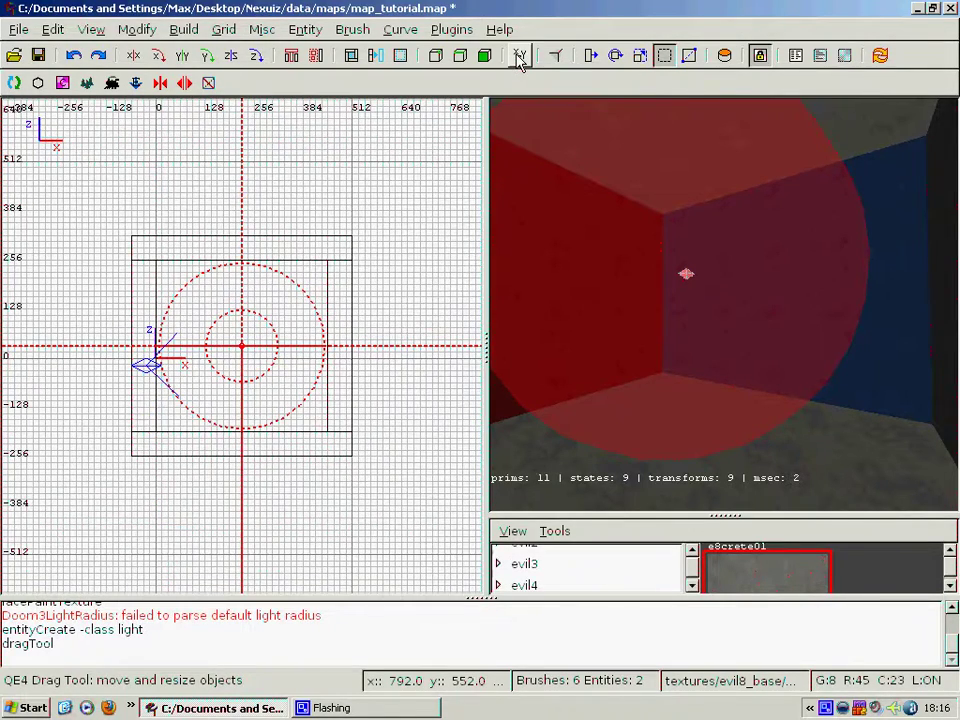
left_click(519, 57)
left_click(519, 57)
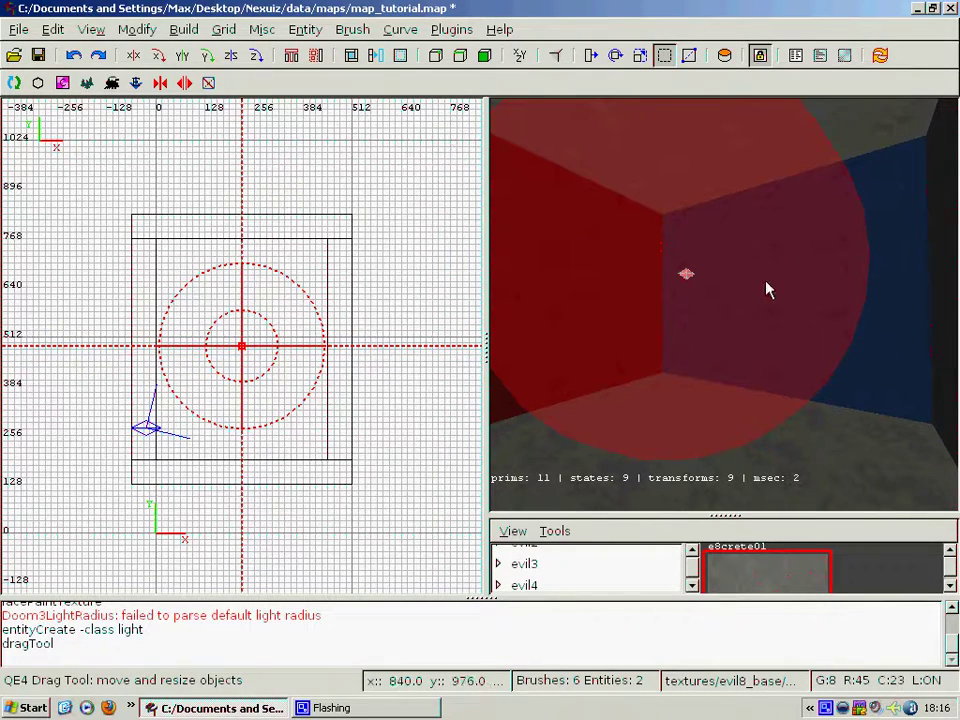
right_click(735, 270)
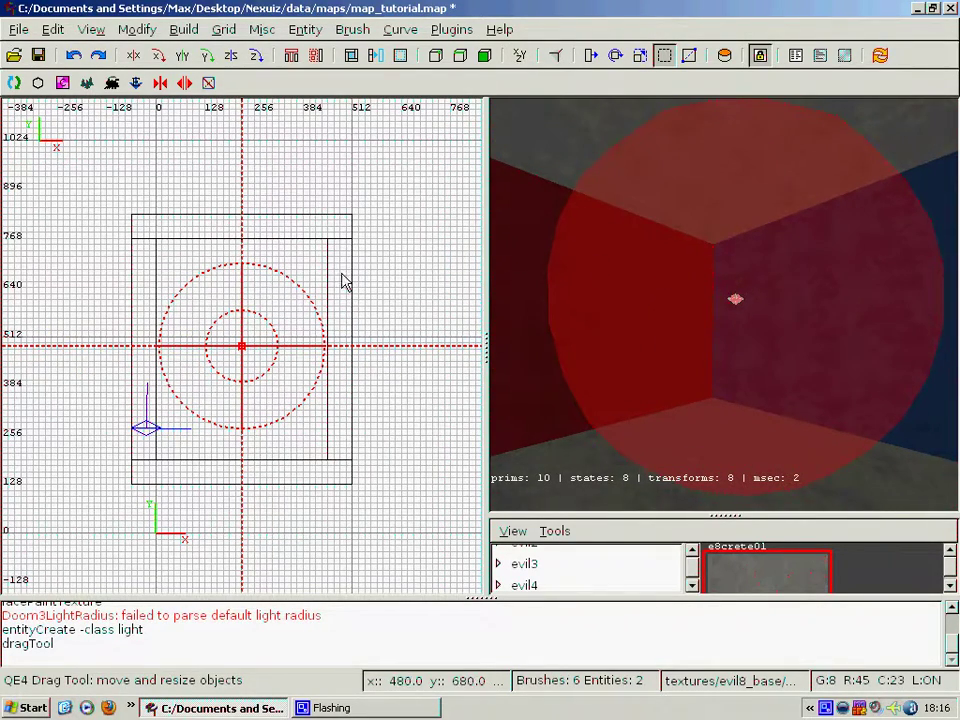
key("Escape")
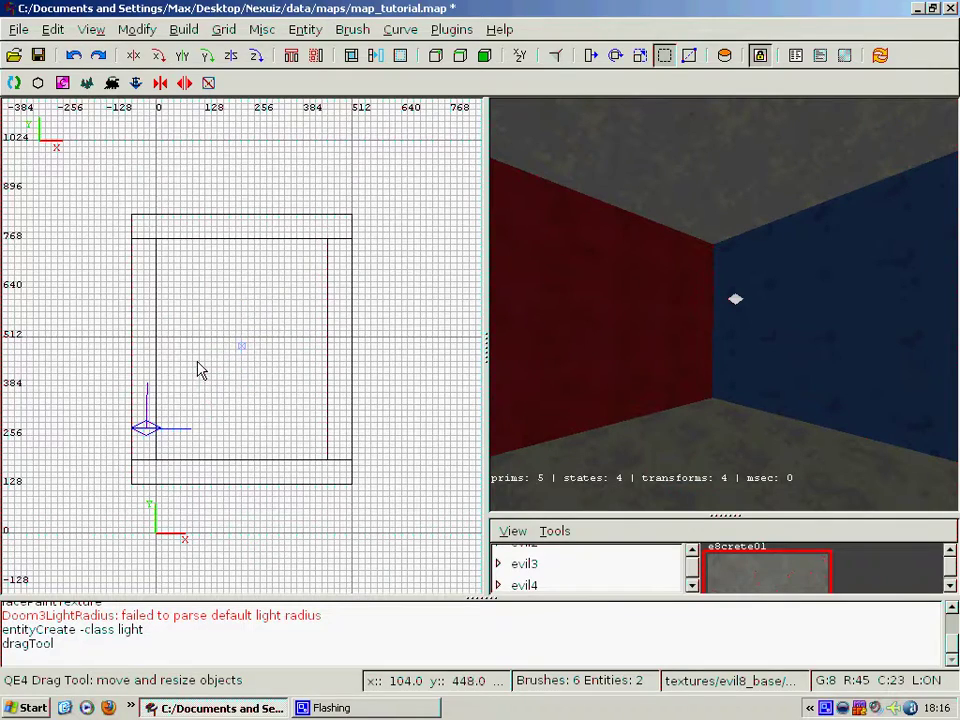
Step: Add an info_player_deathmatch spawn point inside the room at about x 104, y 448
right_click(198, 368)
mouse_move(341, 420)
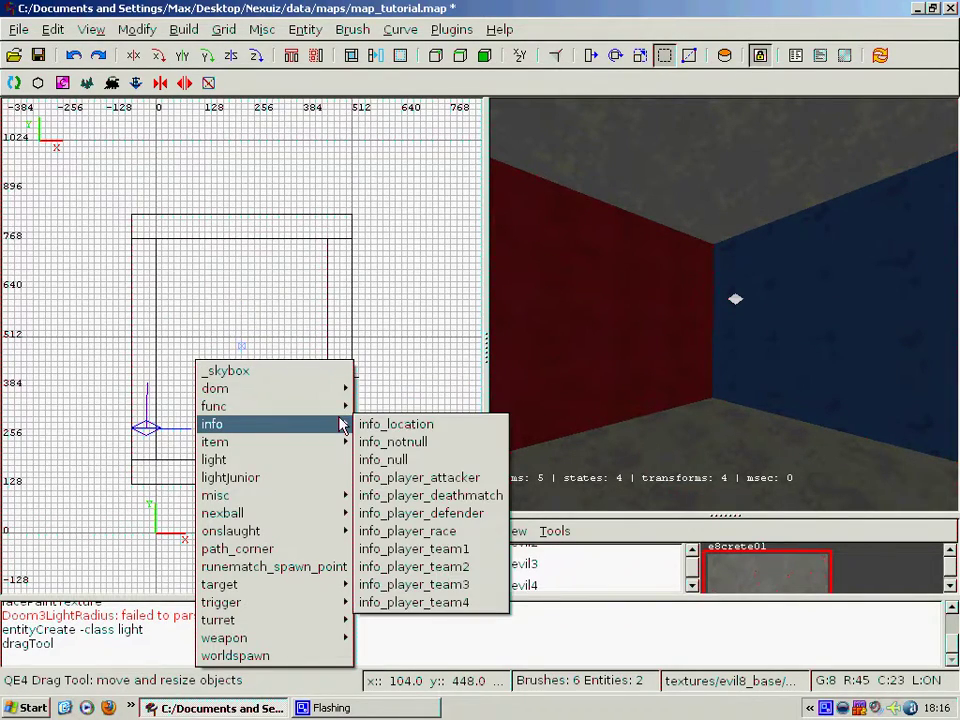
left_click(460, 497)
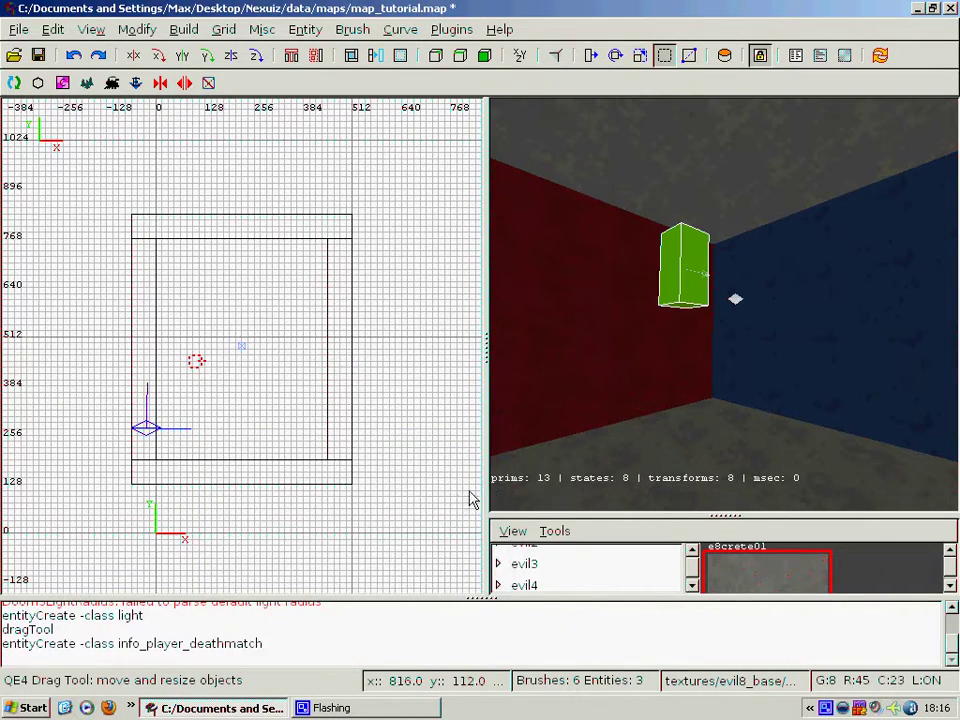
Step: Move the player spawn point 16 units in the negative X direction with the Translate tool
right_click(707, 279)
key("Right")
right_click(724, 304)
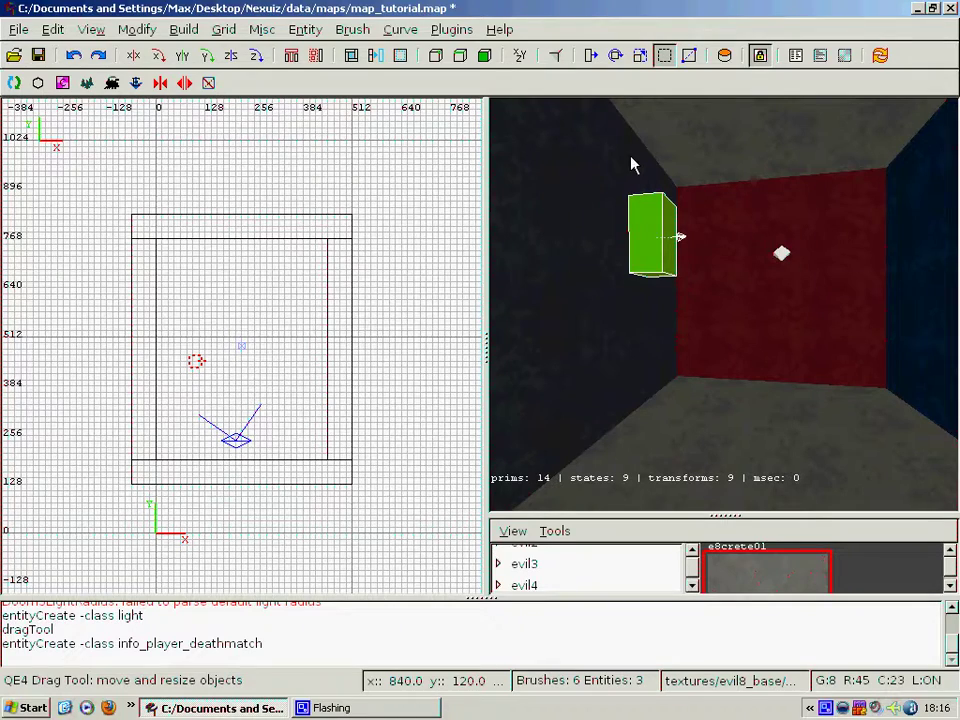
left_click(590, 57)
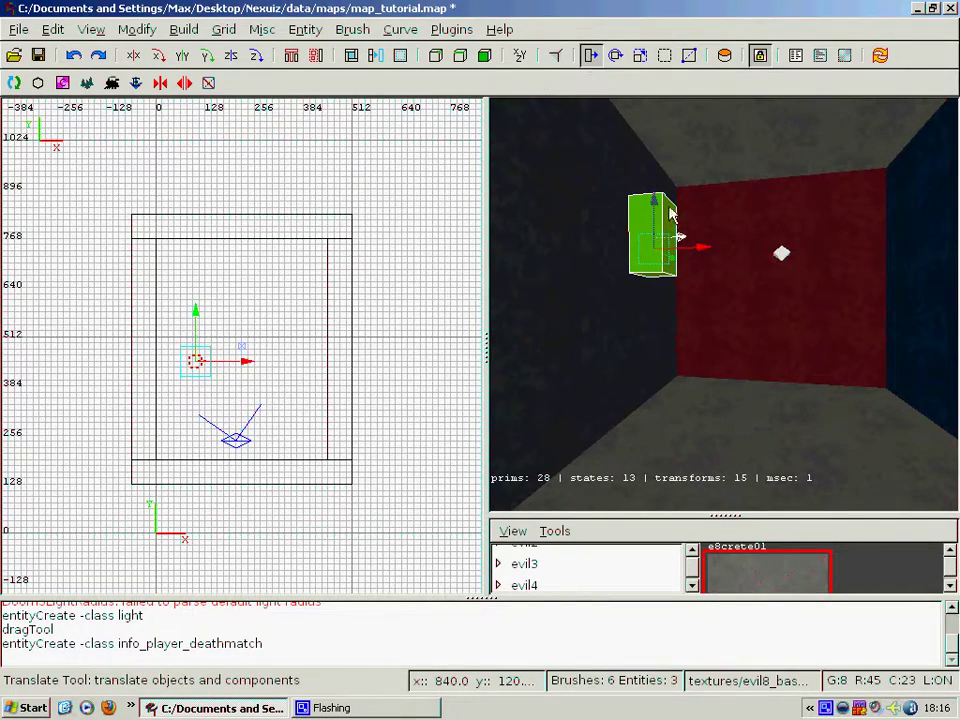
left_click_drag(694, 264, 658, 240)
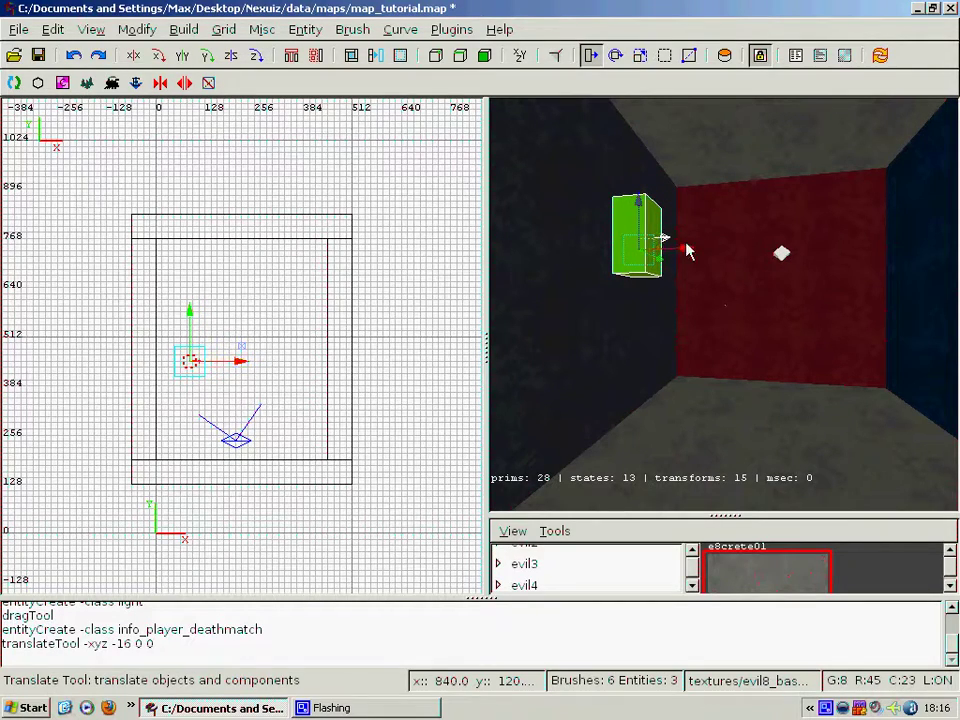
Step: Lower the player spawn point 168 units towards the room's floor and deselect it
right_click(700, 250)
key("Right")
right_click(724, 304)
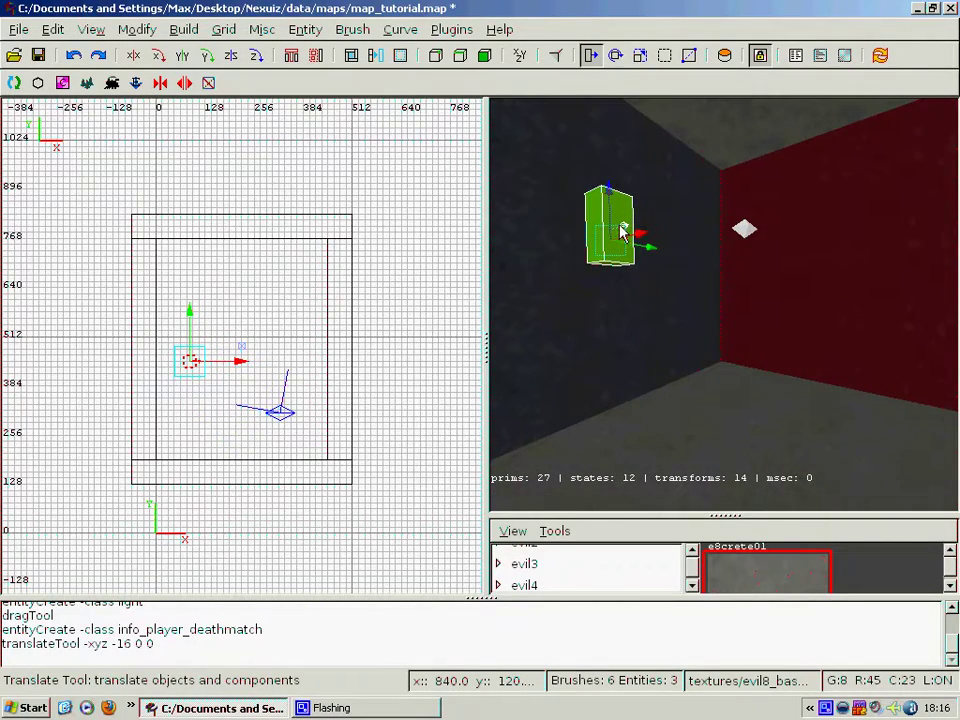
left_click_drag(638, 229, 613, 349)
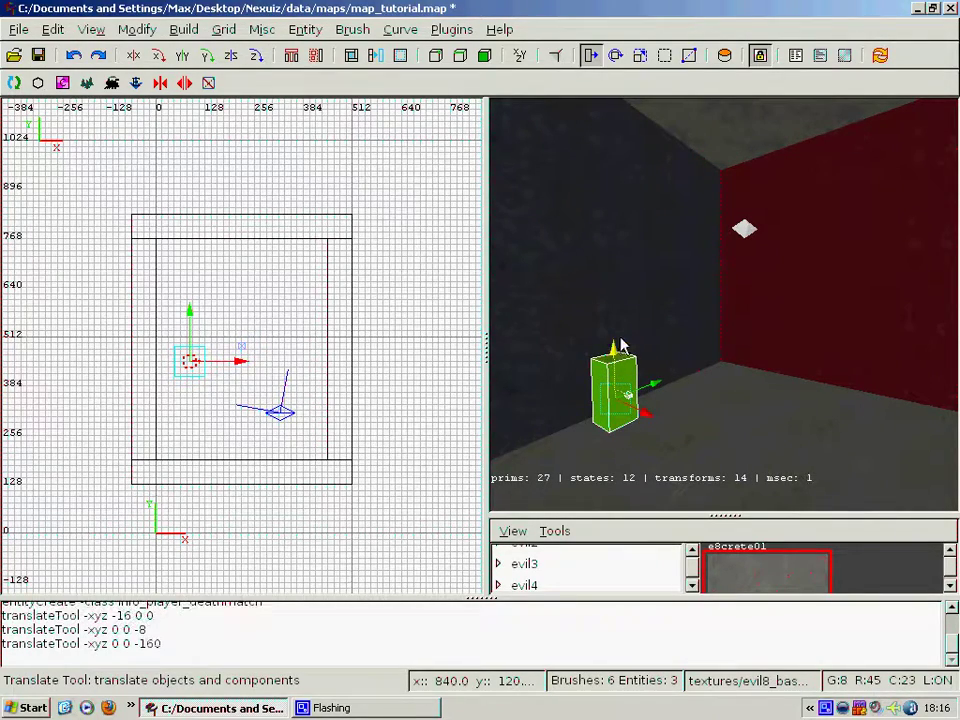
right_click(623, 343)
key("Left")
key("Right")
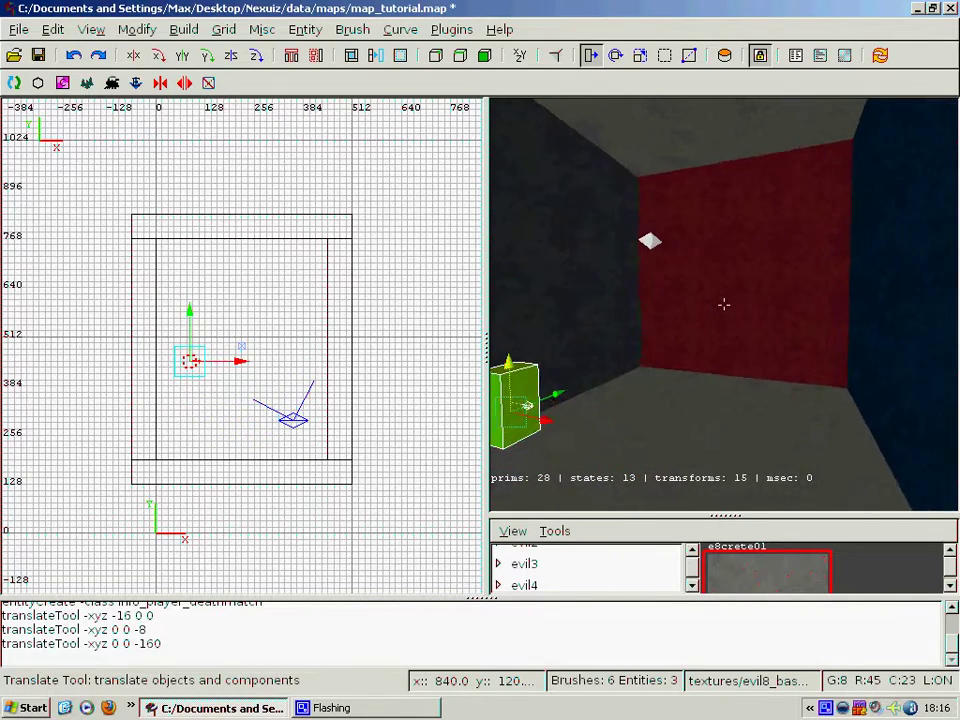
right_click(622, 338)
key("Escape")
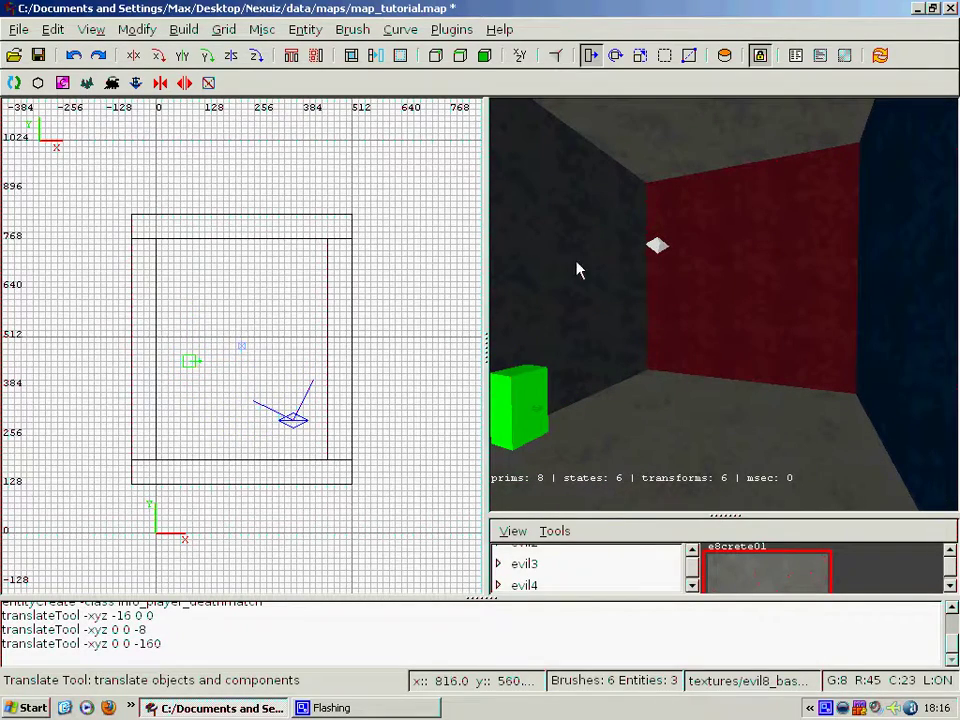
Step: Add a weapon_nex entity inside the room, move it to about x 336, y 656 and deselect it
left_click(664, 55)
right_click(252, 292)
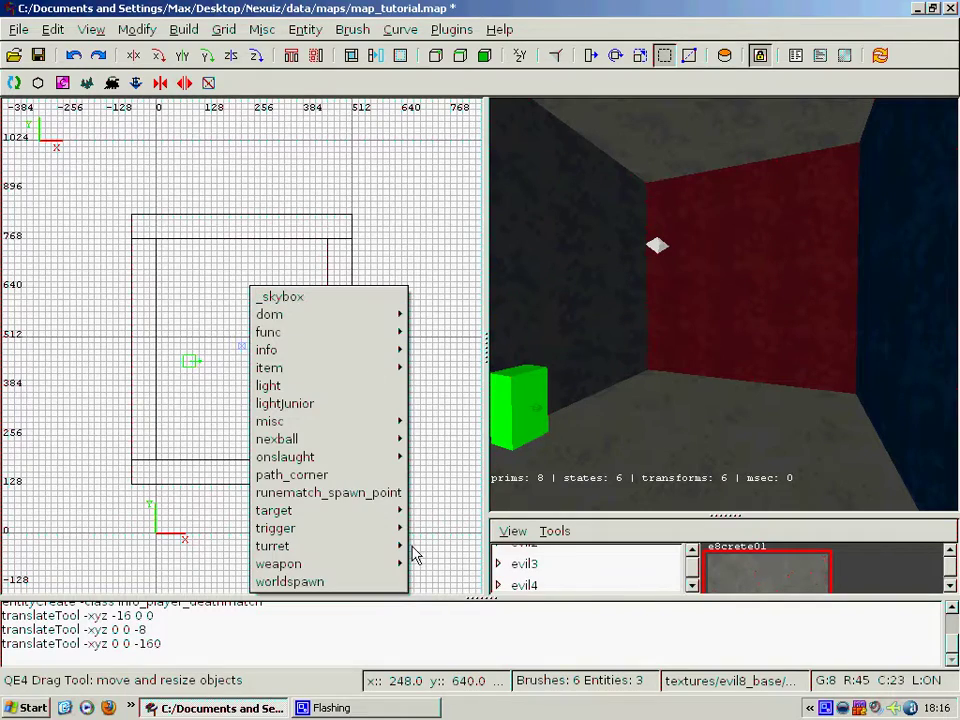
mouse_move(390, 566)
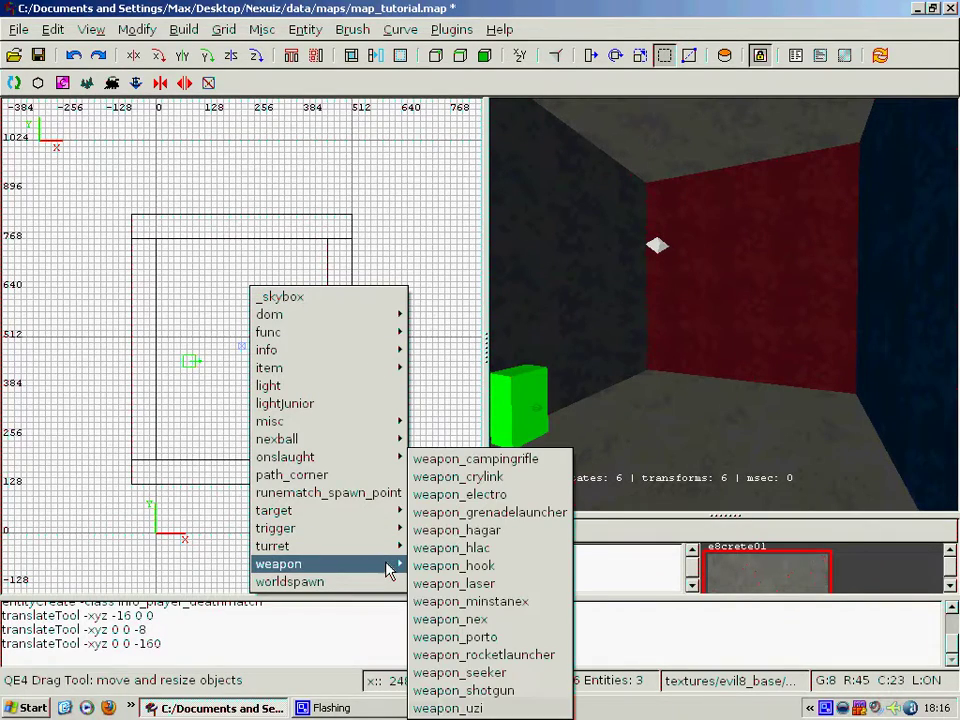
left_click(513, 624)
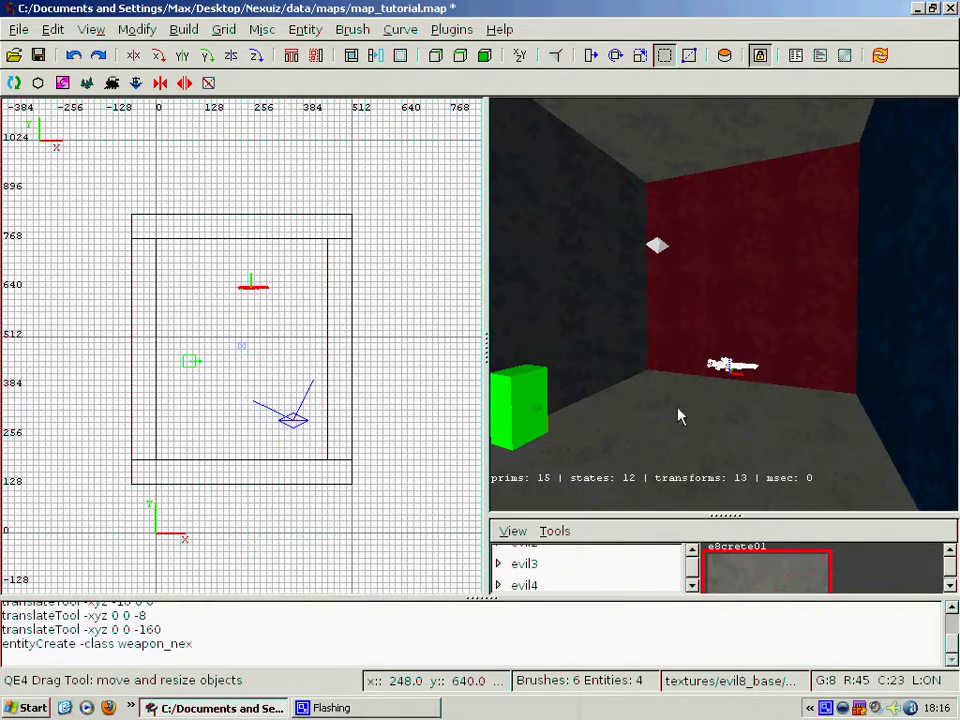
left_click_drag(253, 292, 297, 289)
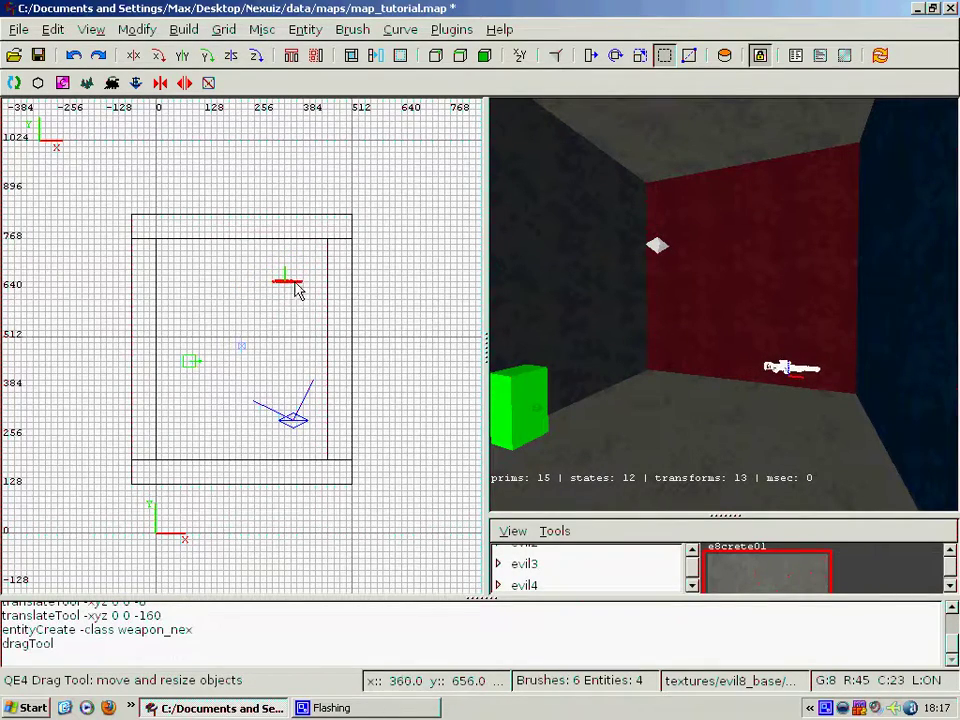
right_click(724, 304)
key("Up")
key("Right")
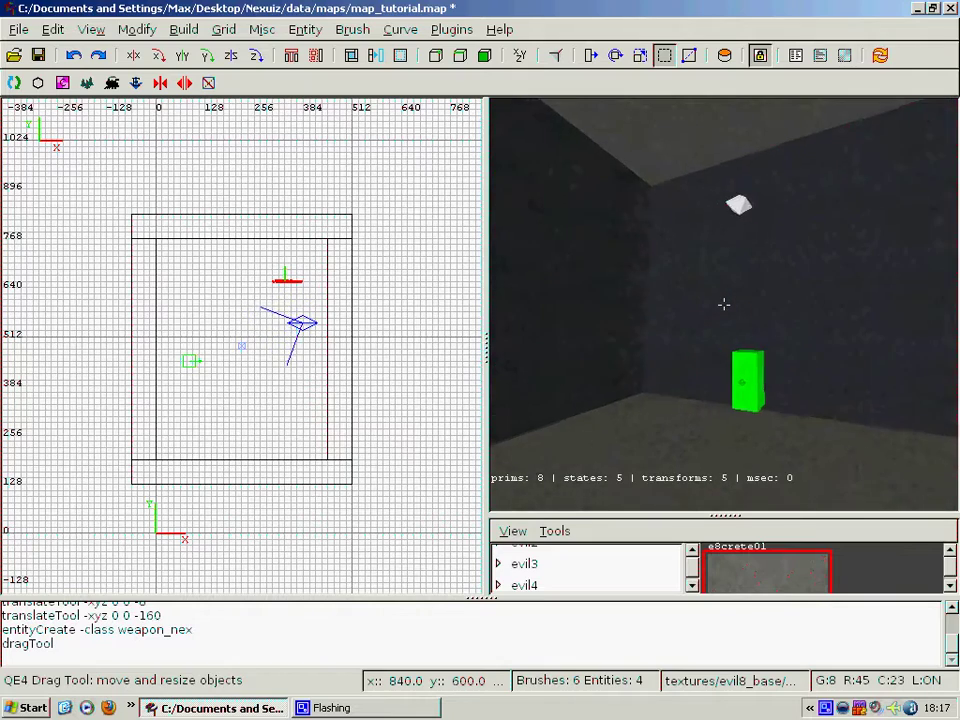
key("Left")
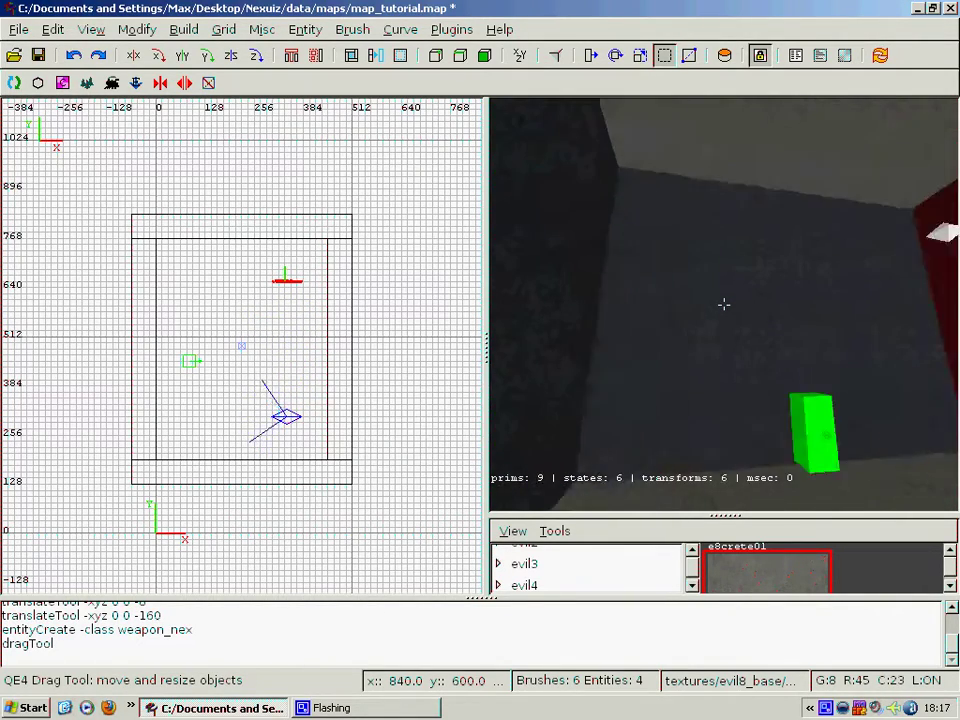
key("Left")
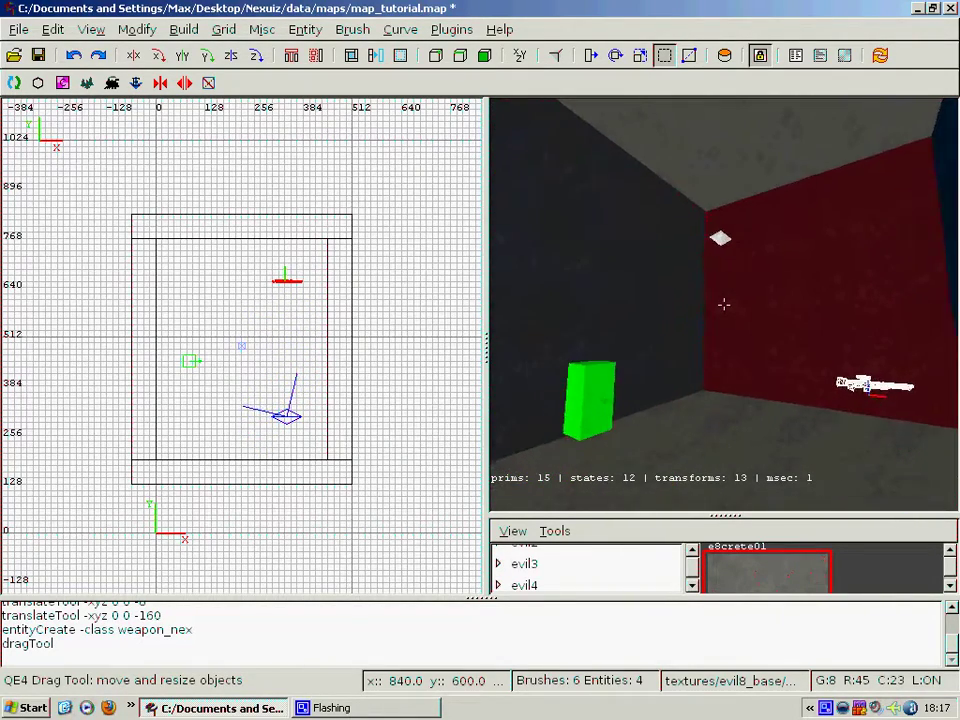
right_click(736, 345)
key("Escape")
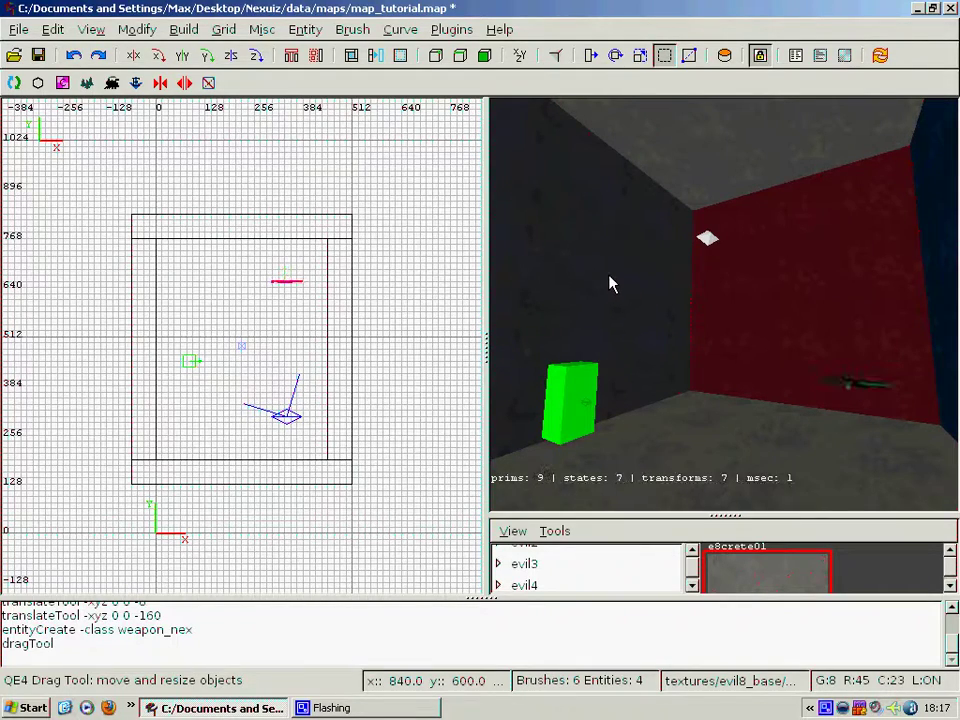
left_click(193, 30)
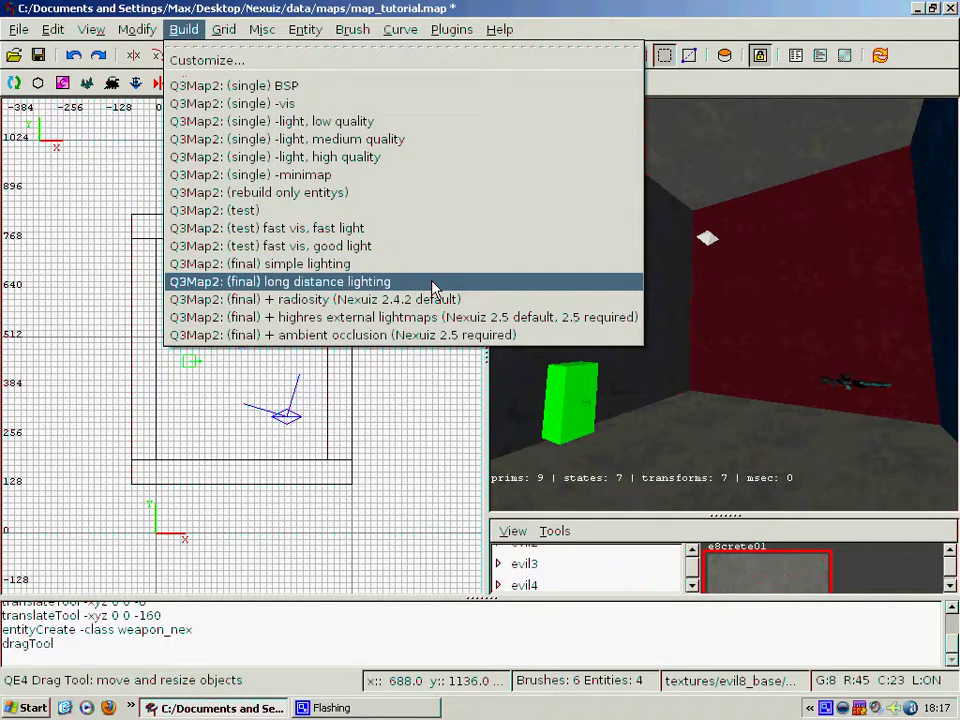
left_click(402, 10)
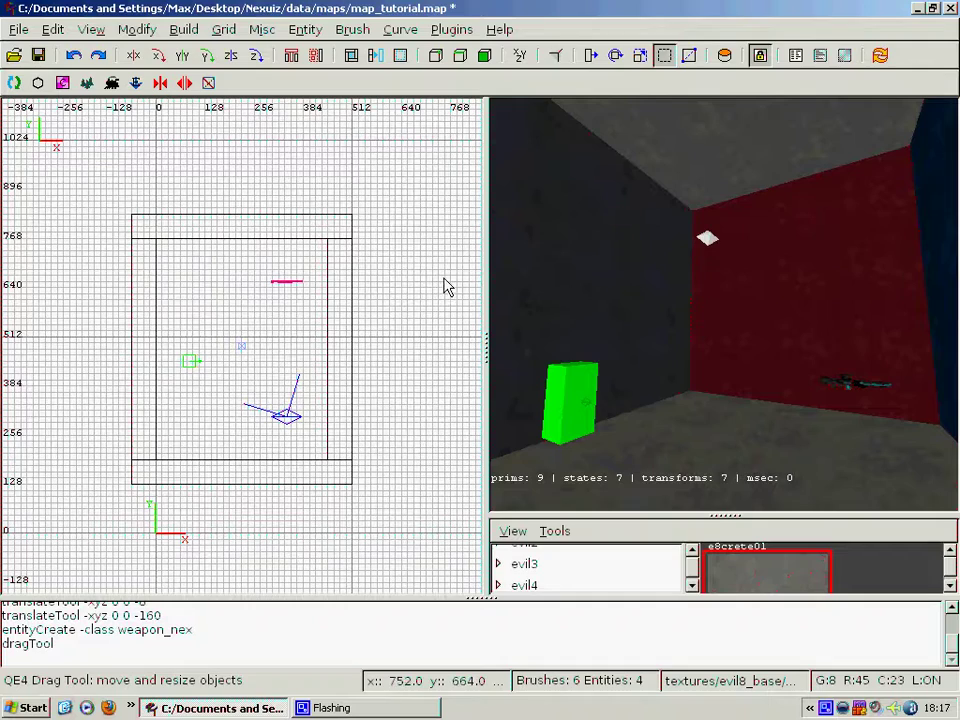
right_click(815, 333)
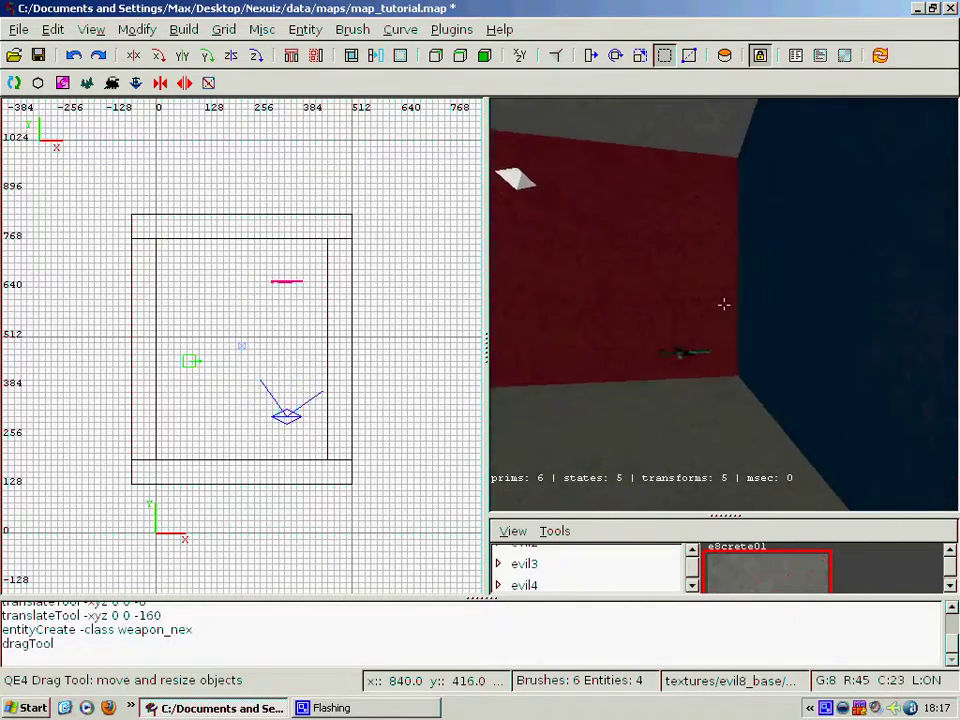
right_click(724, 304)
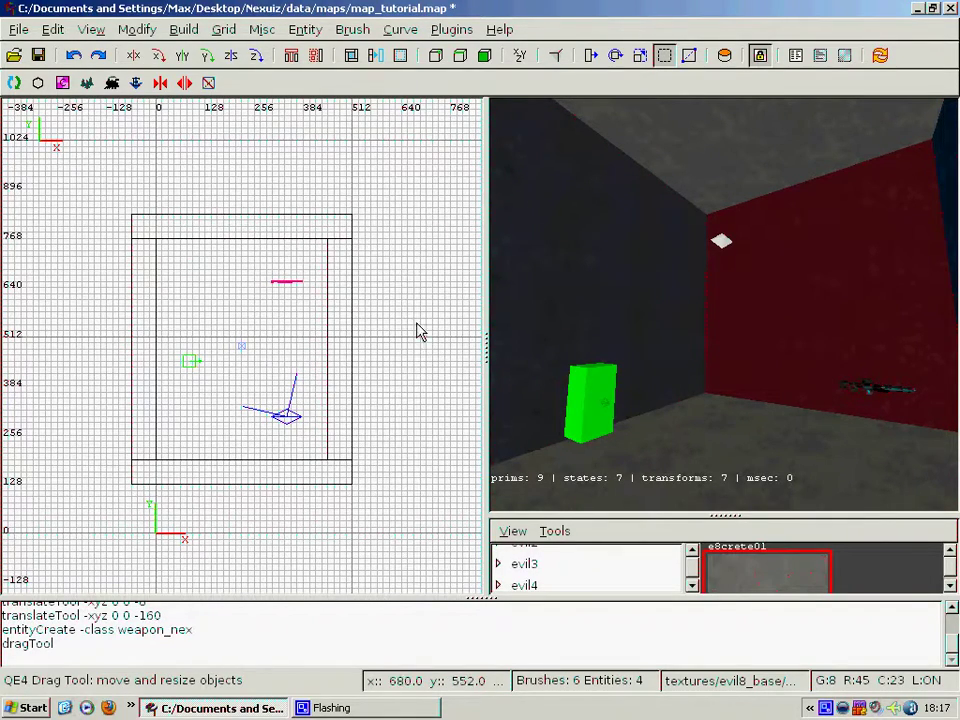
right_click(563, 297)
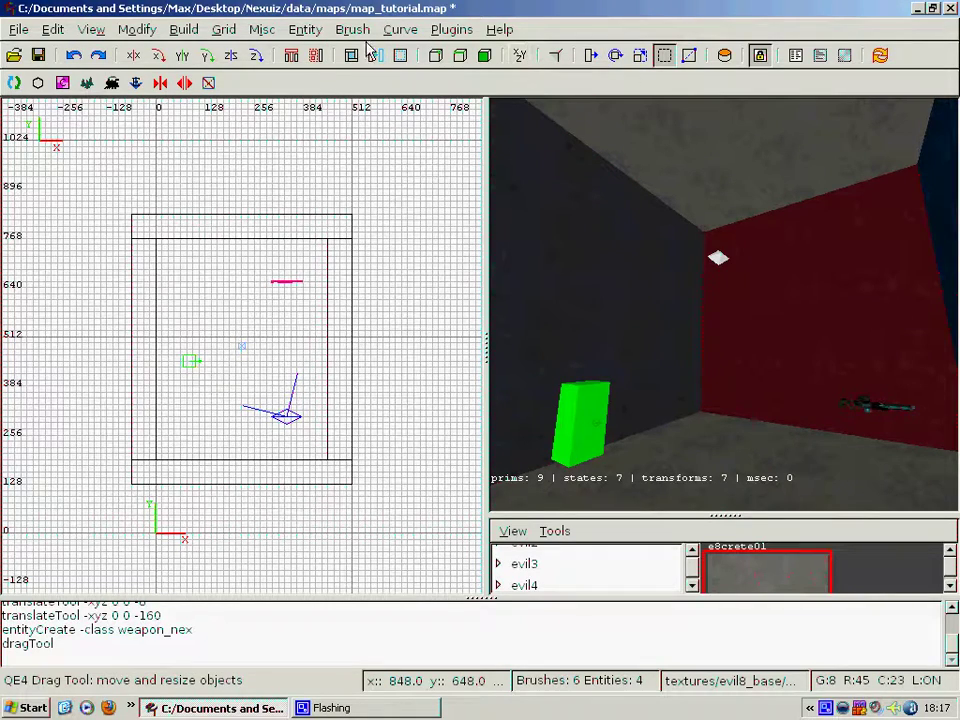
left_click(827, 708)
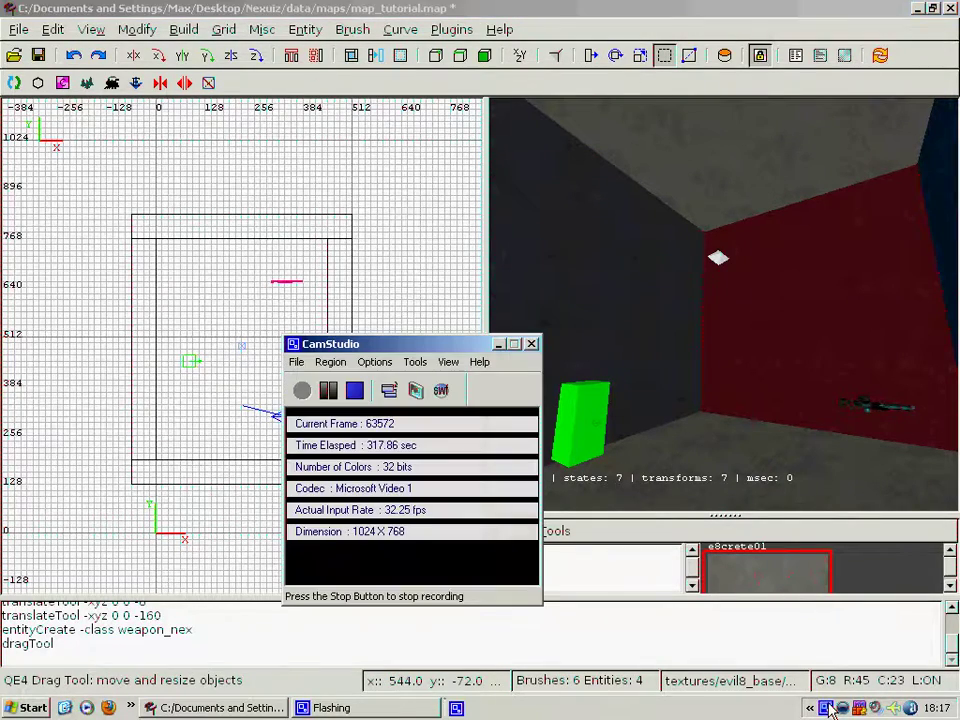